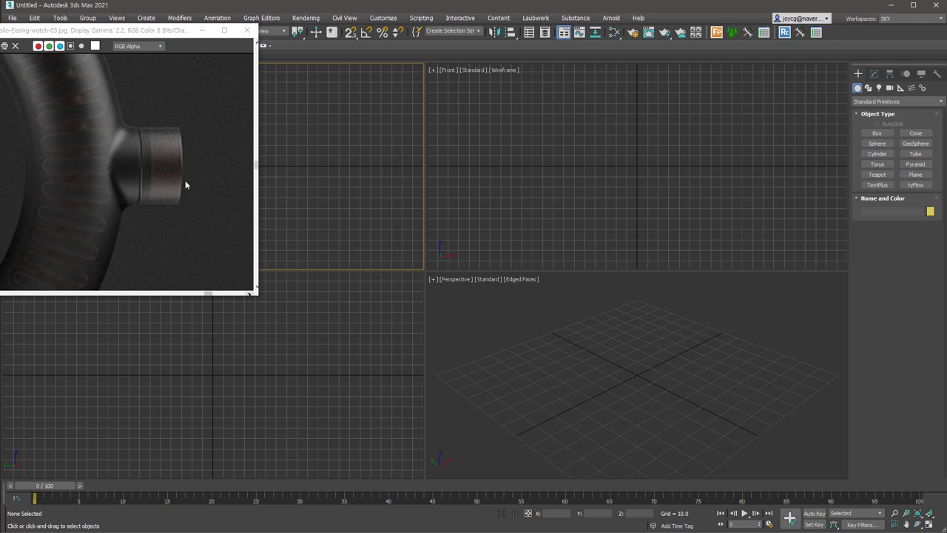
Make Perspective the active view and pick Torus from Create > Standard Primitives.
left_click(695, 373)
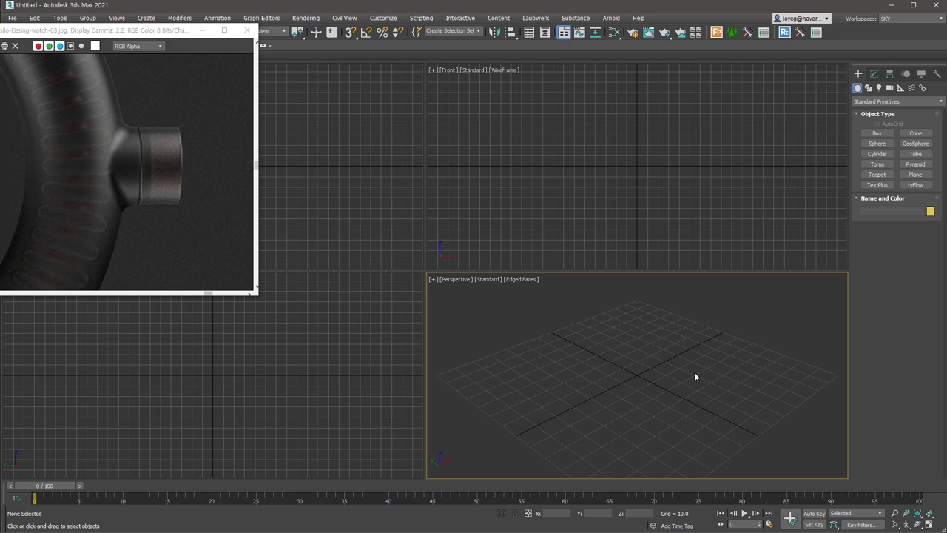
left_click(874, 73)
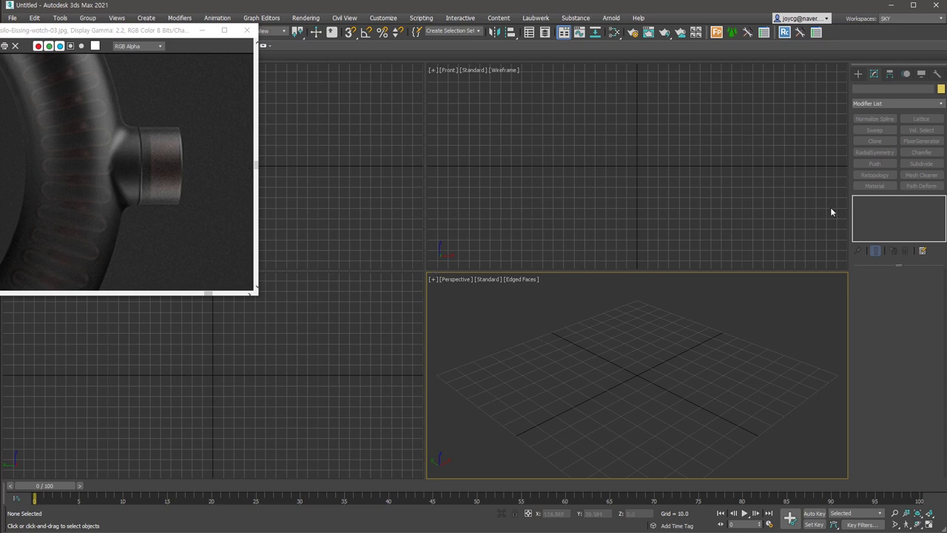
left_click(877, 164)
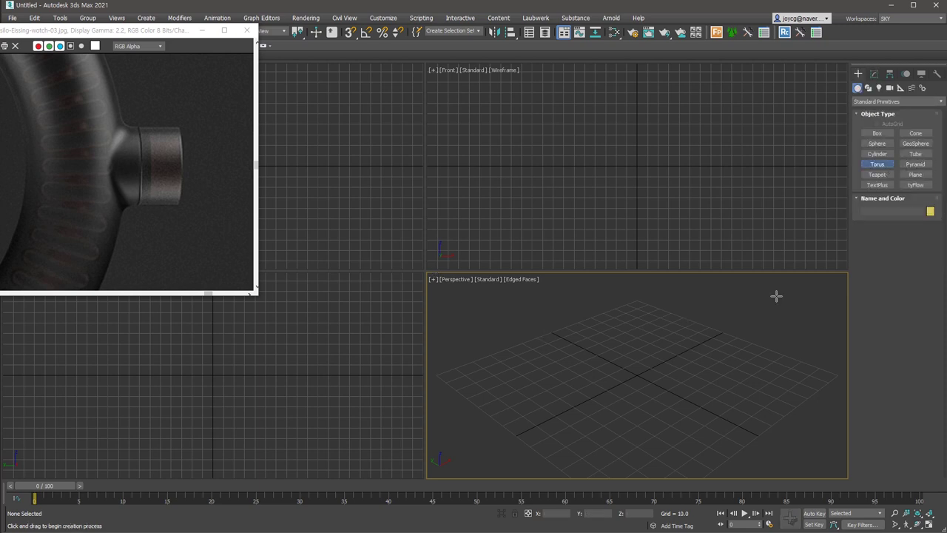
Drag out Torus001 with radius 296.528 and tube radius 55.967, then maximize the Perspective view.
scroll(638, 377, "down", 5)
left_click_drag(638, 377, 633, 367)
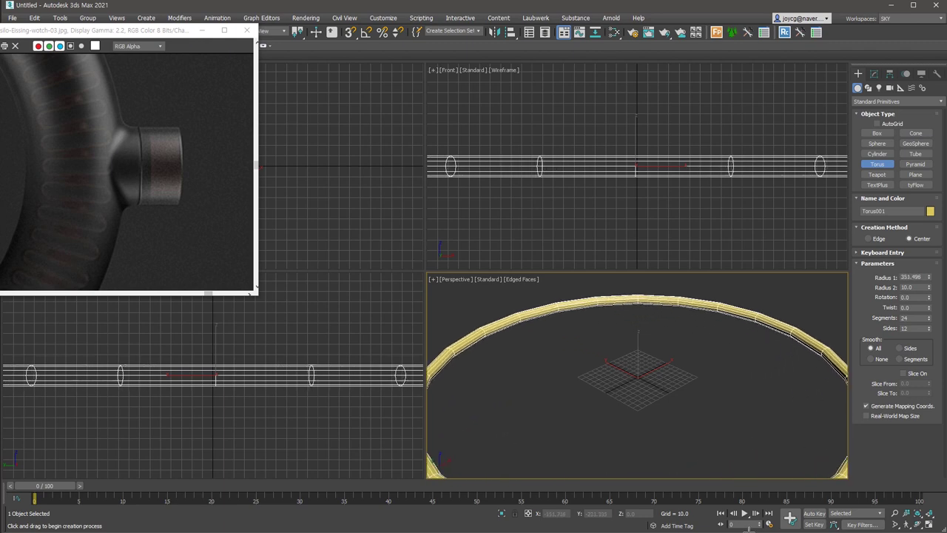
left_click(633, 368)
scroll(748, 408, "down", 3)
middle_click_drag(748, 408, 772, 410, "alt")
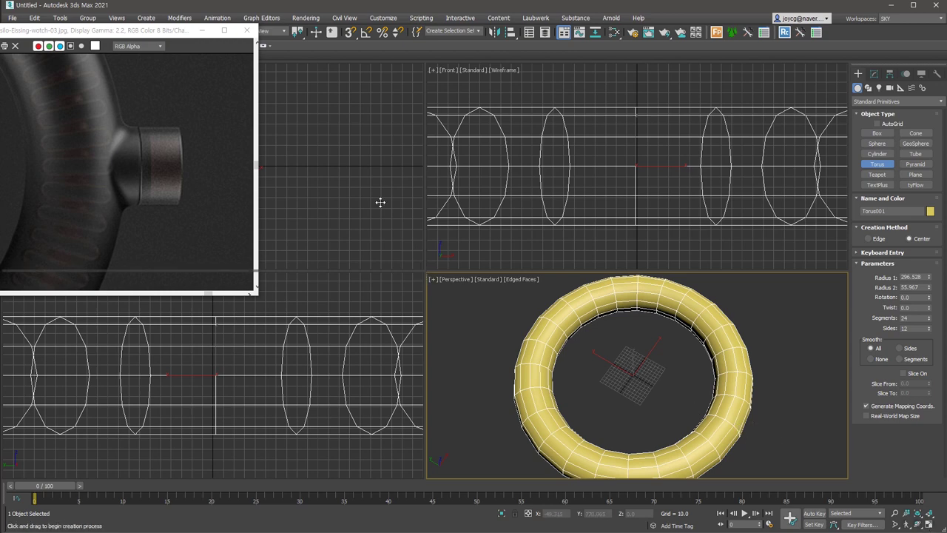
key("alt+w")
key("alt+w")
Give the torus 16 sides and 20 segments, then switch to the Right view.
double_click(918, 329)
type("16")
key("Return")
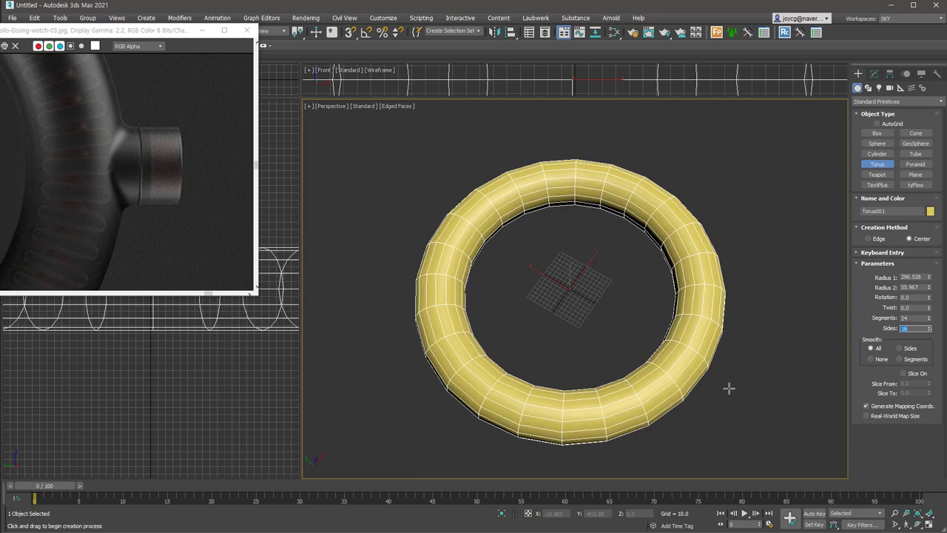
key("shift+Tab")
type("0")
key("Return")
key("t")
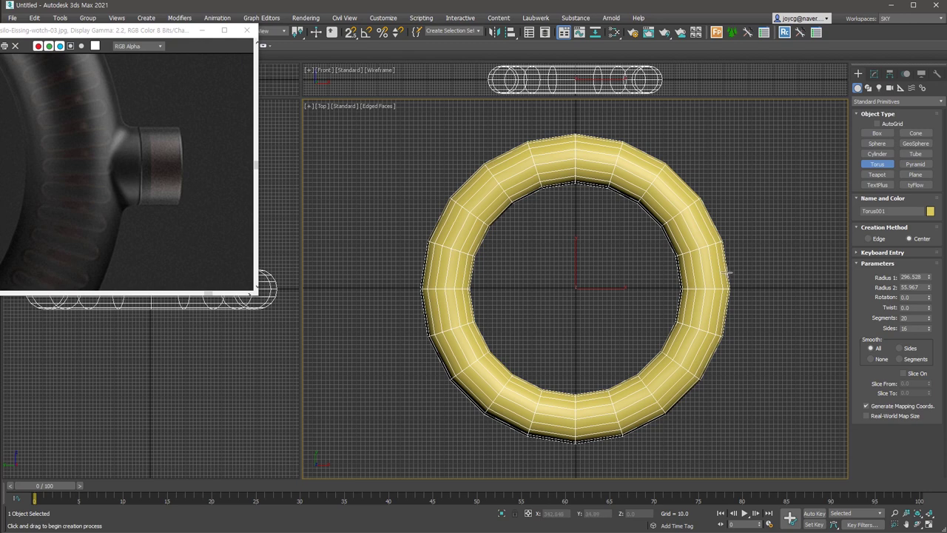
left_click(575, 284)
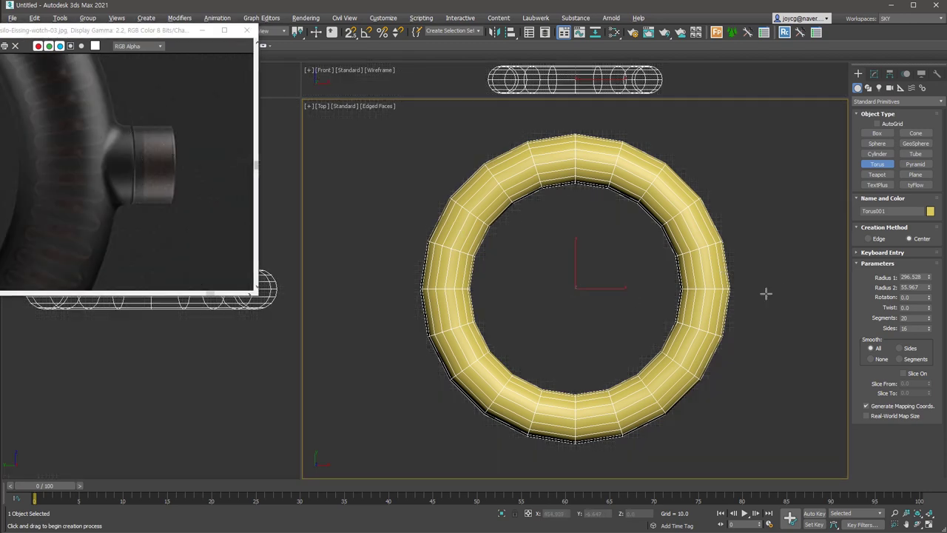
key("r")
scroll(577, 281, "up", 5)
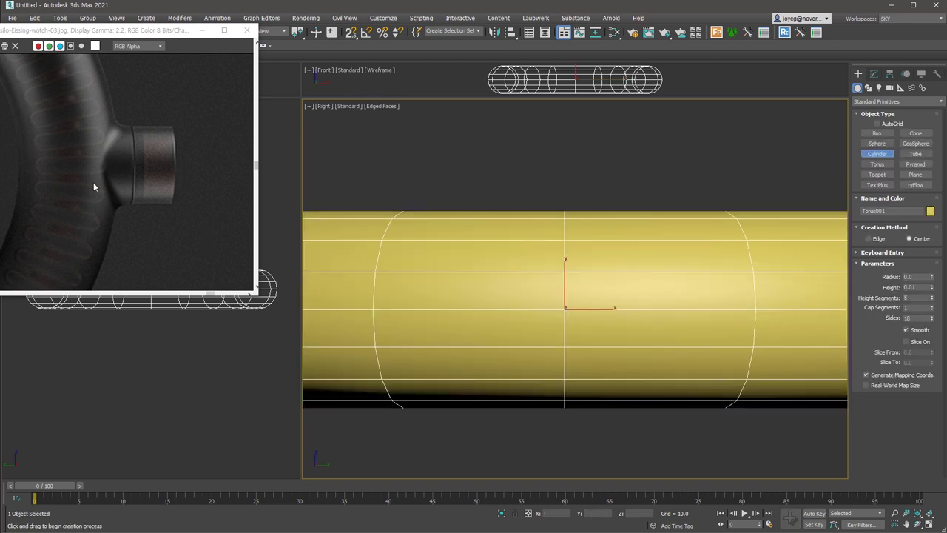
Turn on Vertex snapping and draw Cylinder001 against the torus.
right_click(350, 31)
left_click(433, 273)
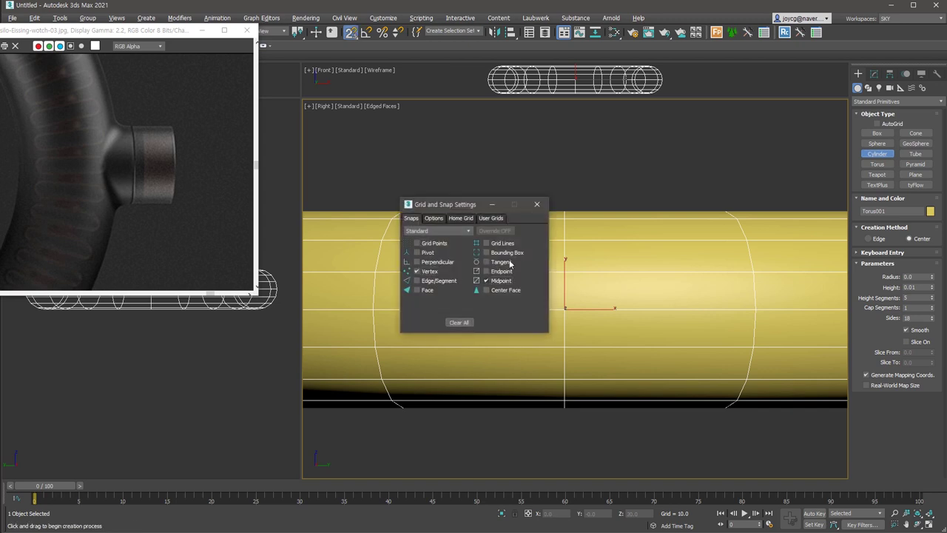
left_click(536, 204)
mouse_move(567, 274)
left_mouse_down()
mouse_move(594, 253)
mouse_move(634, 382)
left_mouse_up()
scroll(621, 360, "down", 5)
left_click(678, 415)
mouse_move(679, 415)
middle_mouse_down("alt")
mouse_move(744, 377)
mouse_move(556, 353)
middle_mouse_up("alt")
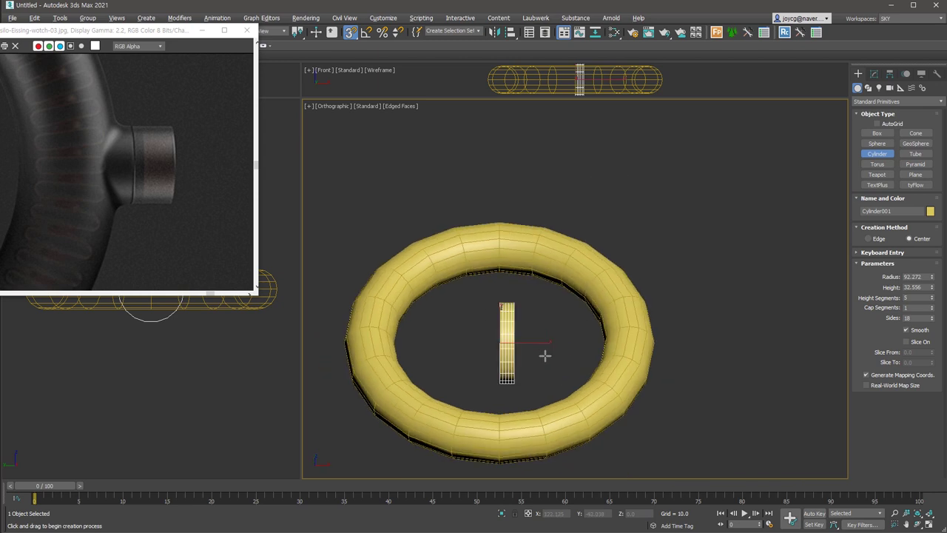
right_click(581, 357)
Enable axis-constrained snapping and snap the cylinder onto the torus's outer right edge.
left_click_drag(581, 358, 540, 350)
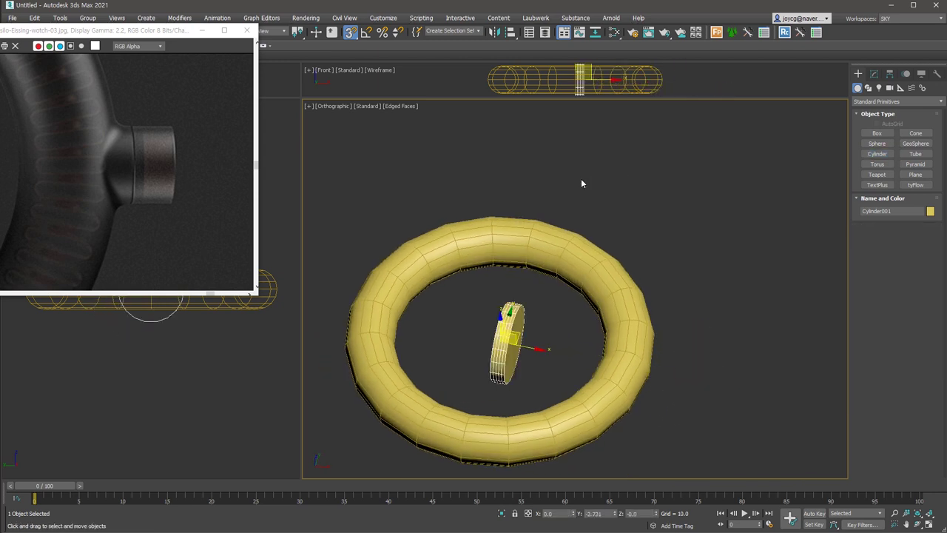
right_click(350, 32)
left_click(436, 220)
left_click(429, 317)
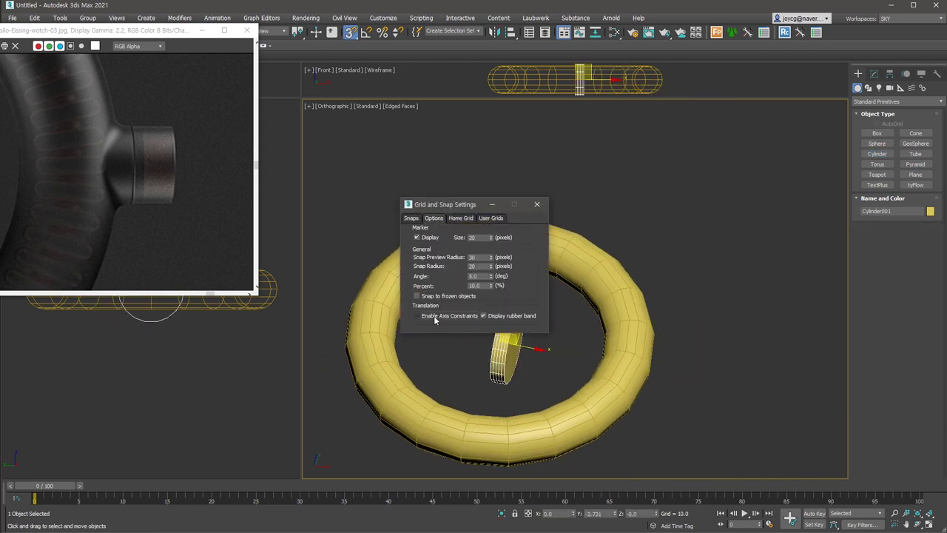
left_click(536, 204)
left_click_drag(535, 350, 679, 358)
key("z")
Set the cylinder to radius 38.579, 12 sides and 1 height segment.
left_click_drag(933, 292, 932, 318)
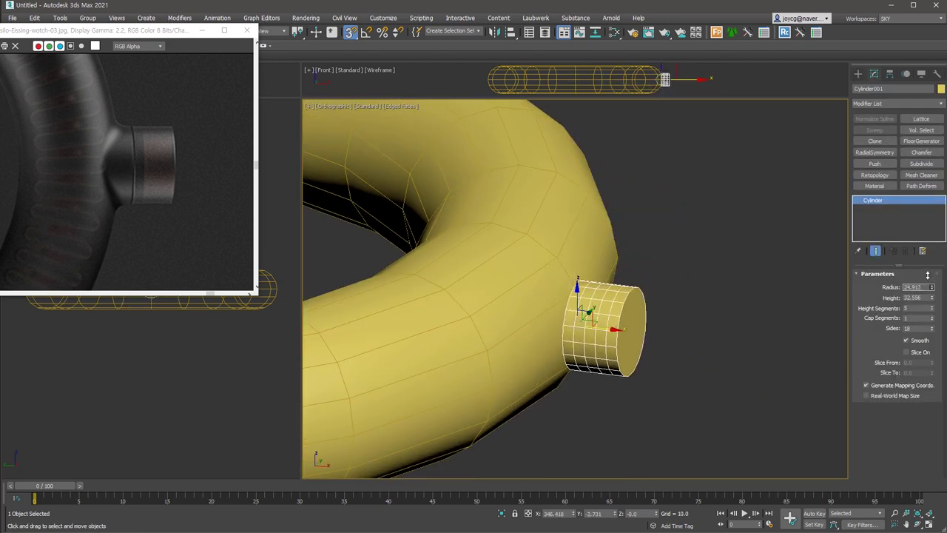
key("l")
scroll(676, 325, "down", 2)
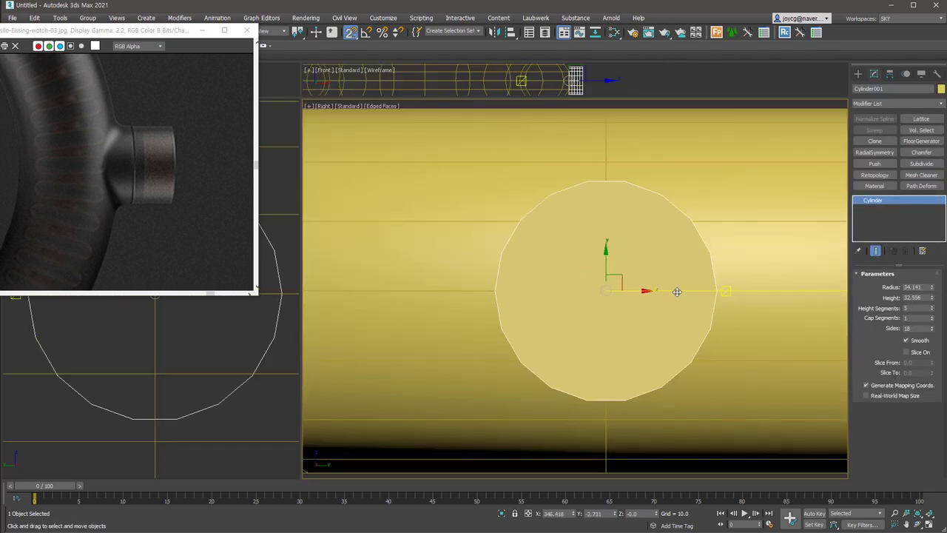
left_click_drag(933, 294, 933, 284)
scroll(744, 333, "down", 3)
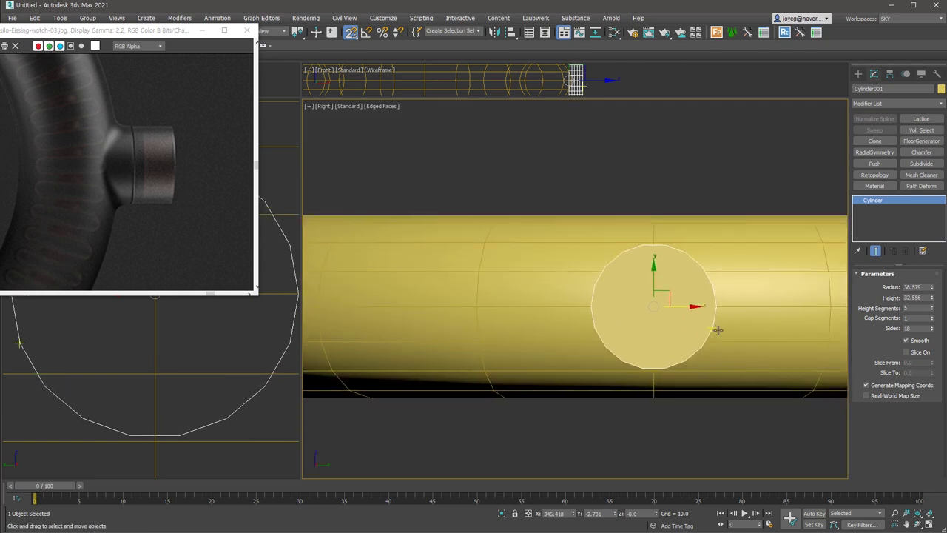
type("12")
key("Return")
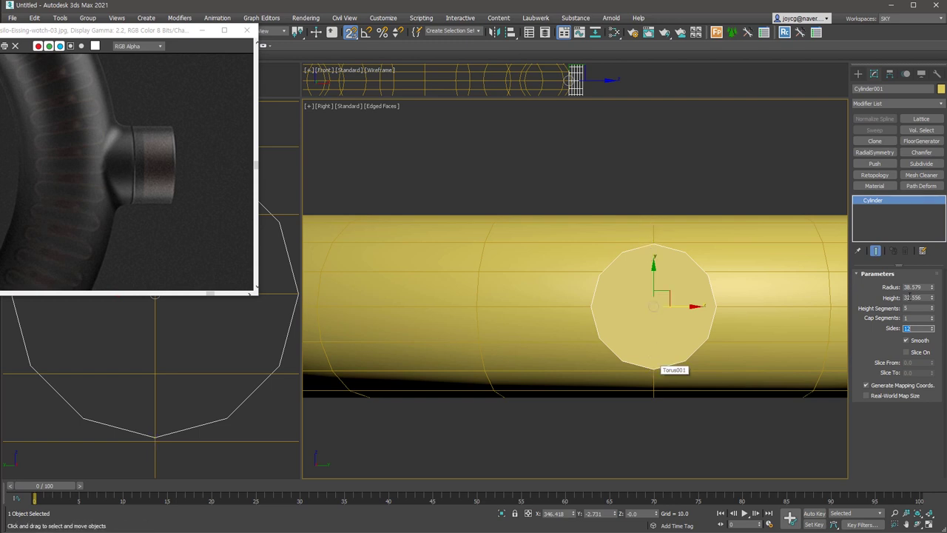
right_click(934, 309)
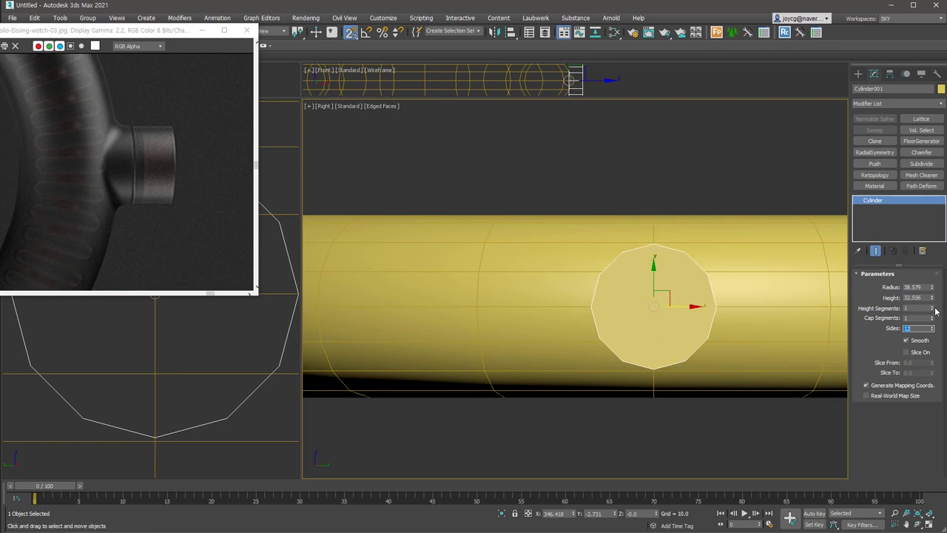
Lengthen the crown cylinder to height 91.807 and sink it into the torus side.
middle_click_drag(652, 348, 711, 344, "alt")
left_click_drag(932, 298, 932, 255)
middle_click_drag(756, 319, 681, 327, "alt")
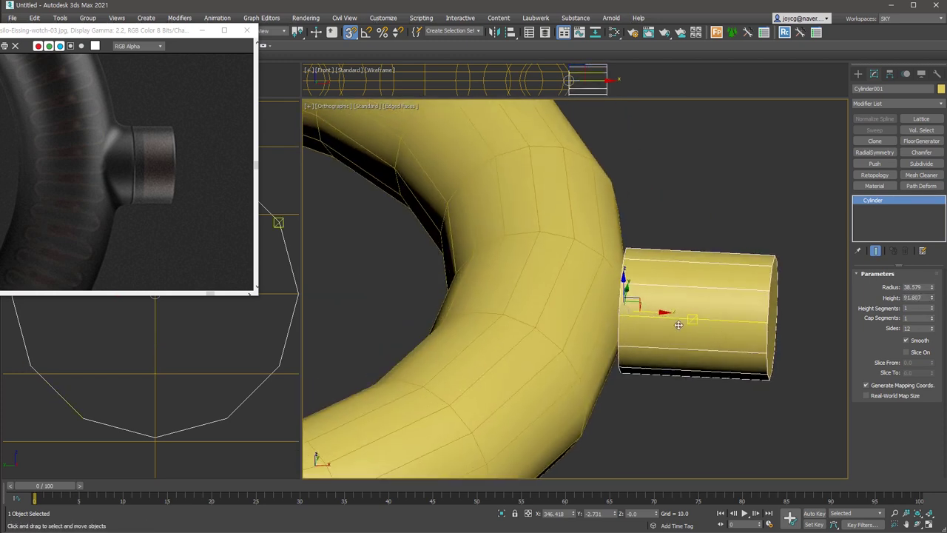
left_click_drag(660, 313, 610, 312)
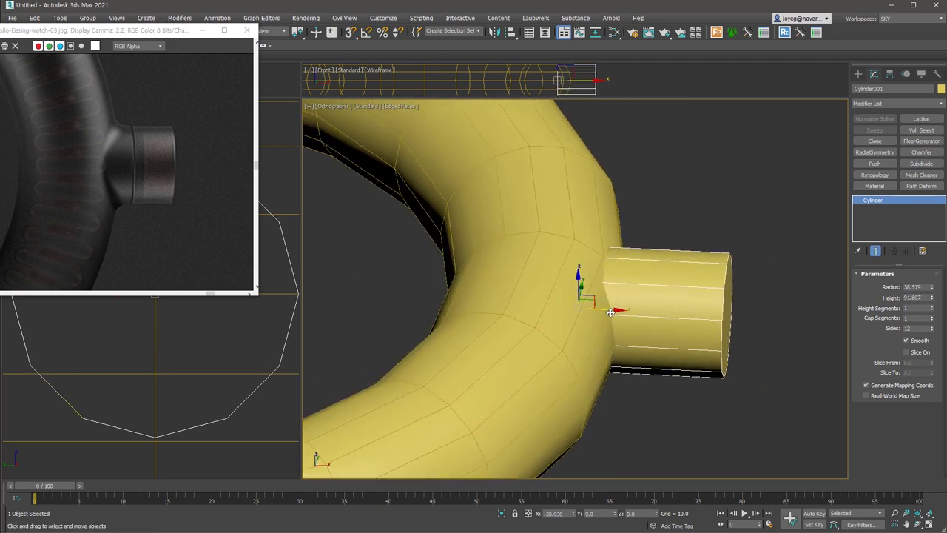
left_click(592, 325)
mouse_move(691, 339)
middle_mouse_down("alt")
mouse_move(682, 321)
mouse_move(705, 329)
mouse_move(743, 297)
middle_mouse_up("alt")
left_click(733, 303)
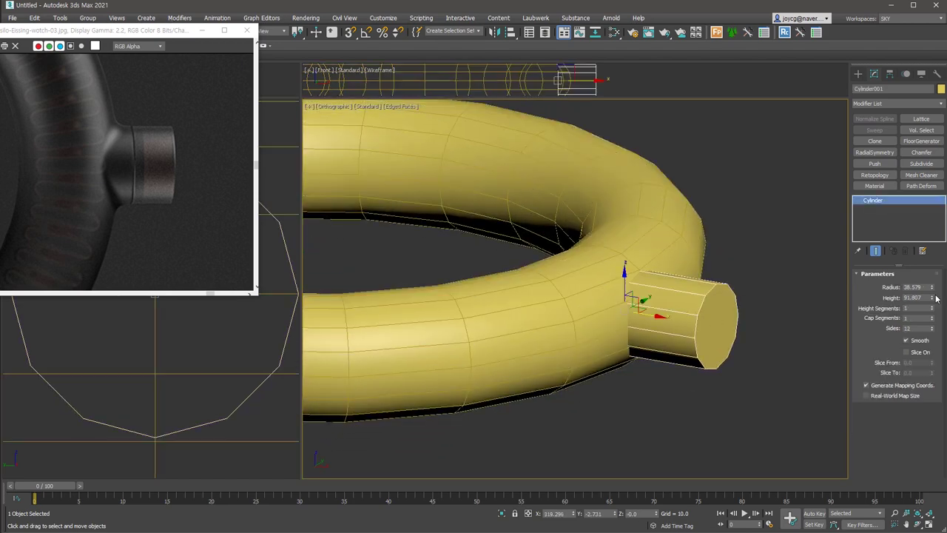
Widen the cylinder to radius 40.894 and begin an in-place clone with Ctrl+V.
scroll(828, 300, "down", 3)
scroll(827, 300, "down", 2)
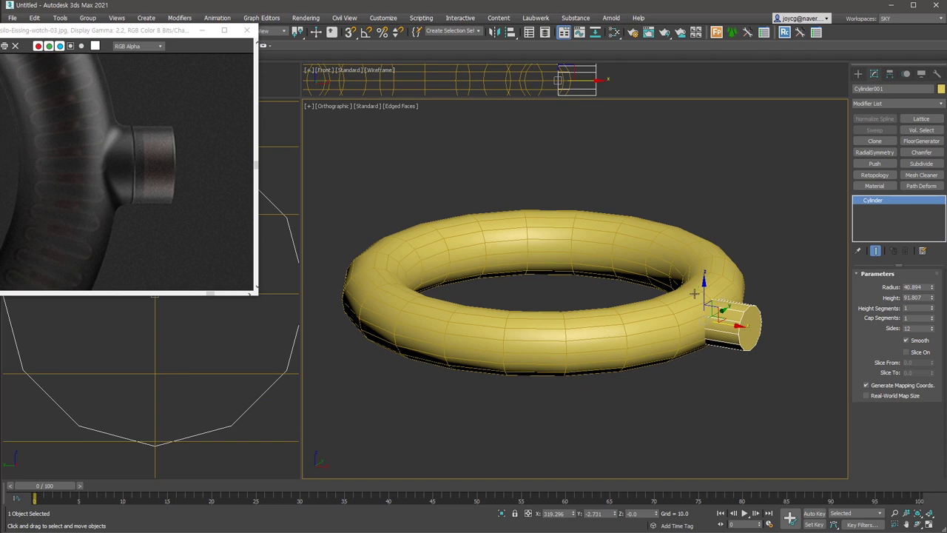
middle_click_drag(691, 322, 692, 335, "alt")
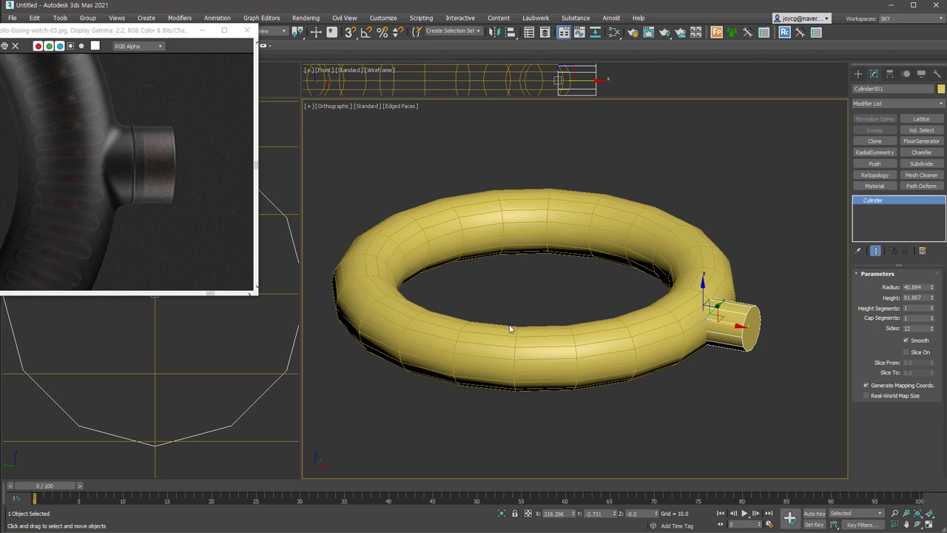
scroll(770, 341, "up", 3)
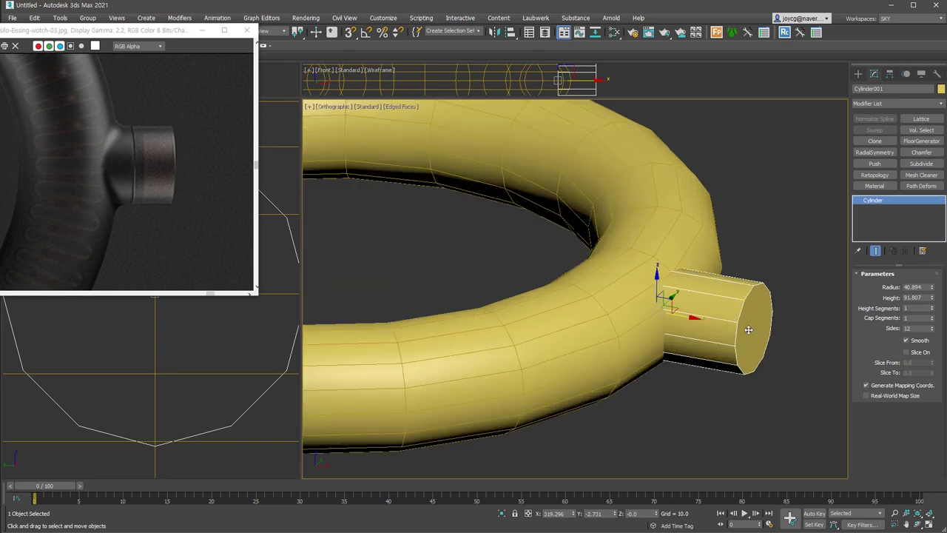
scroll(762, 330, "up", 2)
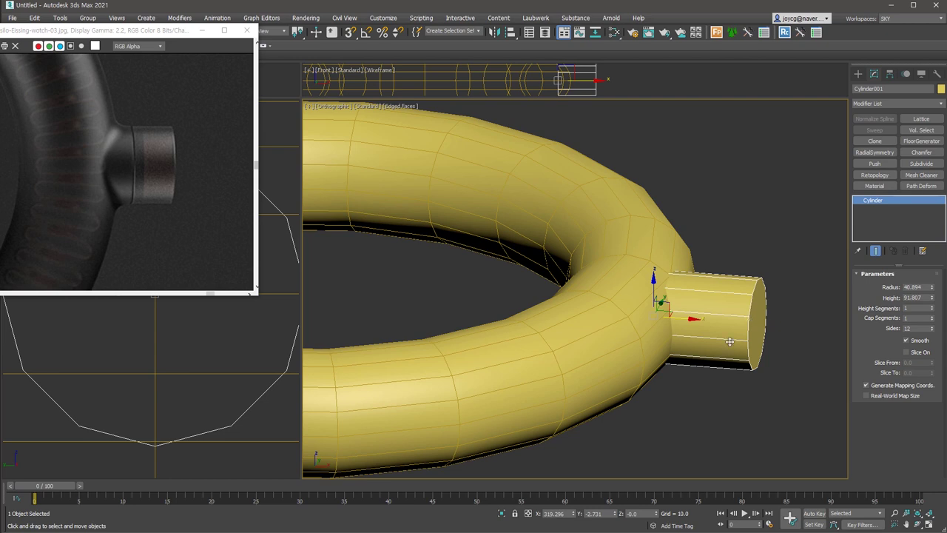
key("ctrl+v")
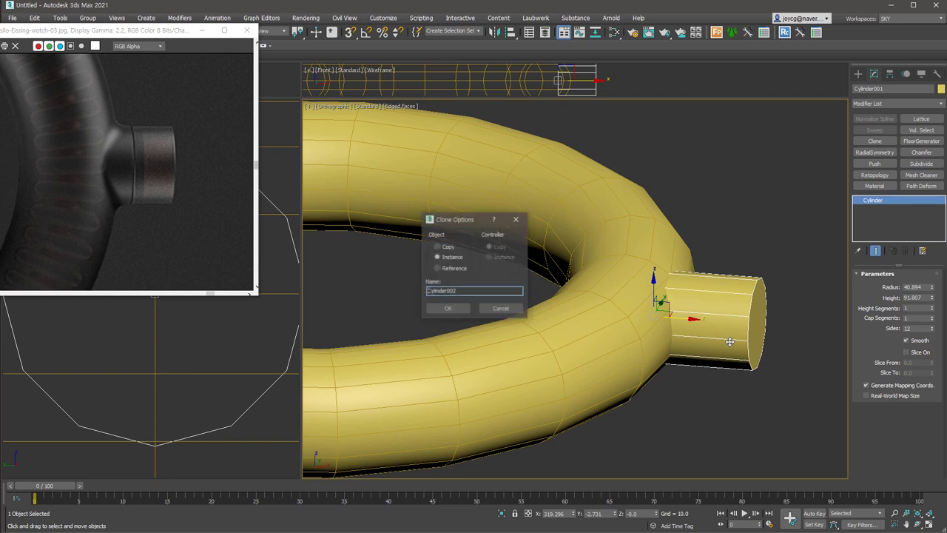
Create the duplicate Cylinder002 and widen its radius to 45.801.
left_click(450, 309)
left_click_drag(932, 286, 931, 267)
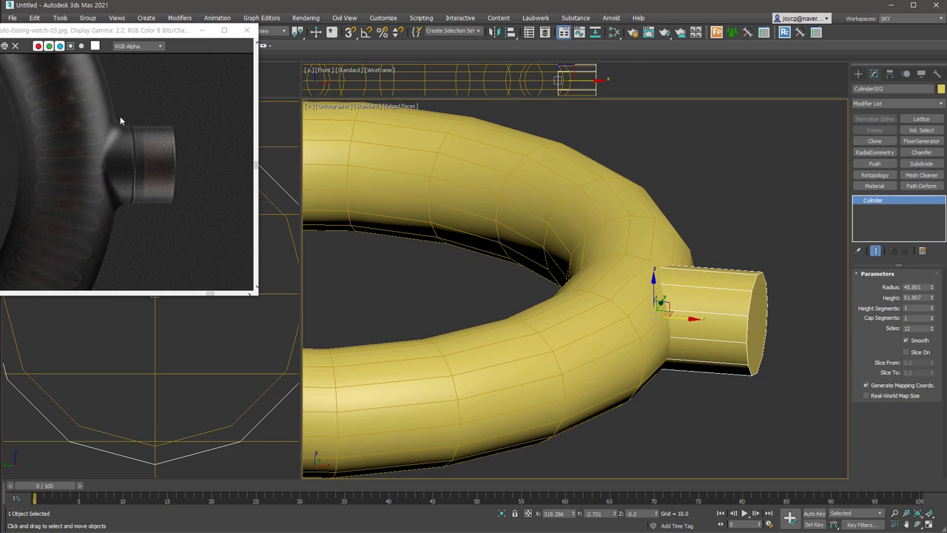
middle_click_drag(750, 341, 599, 348, "alt")
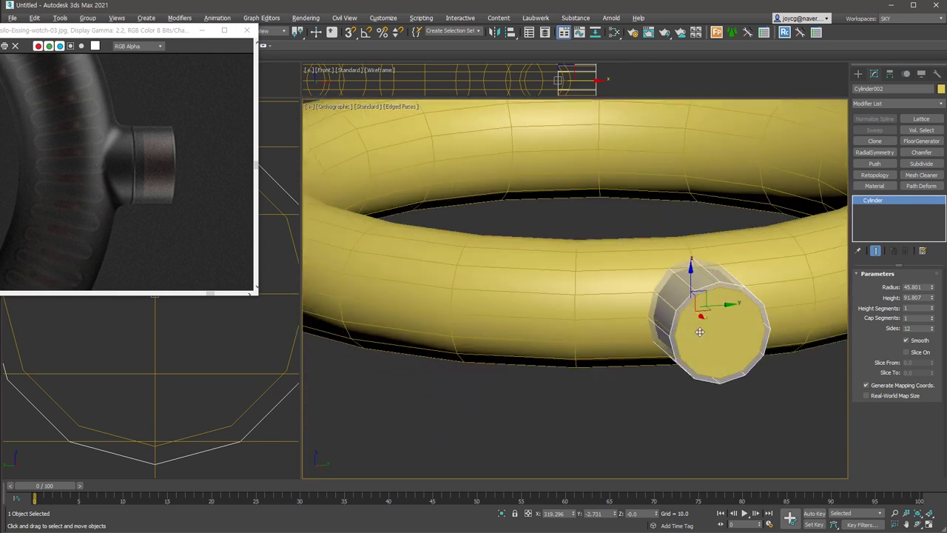
Copy the torus ring in place as Torus002.
left_click(599, 347)
key("ctrl+v")
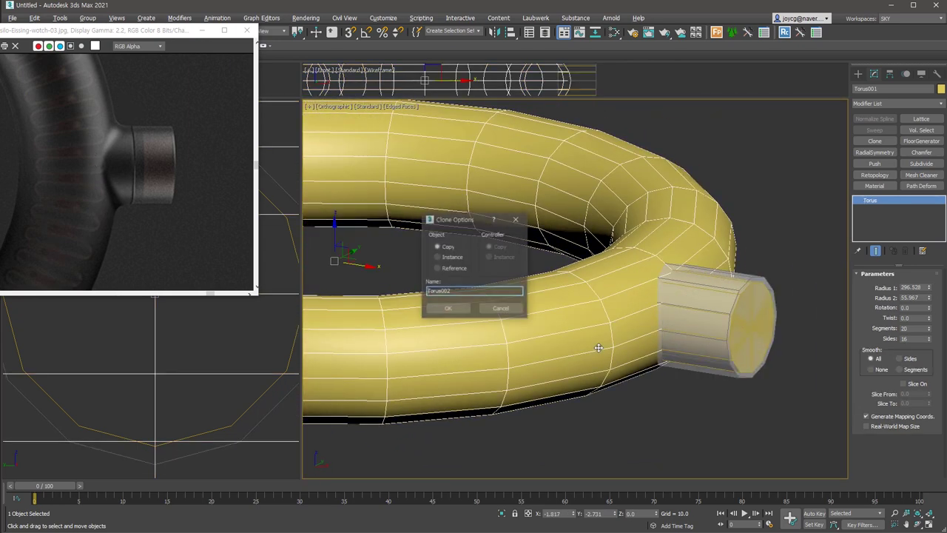
left_click(448, 309)
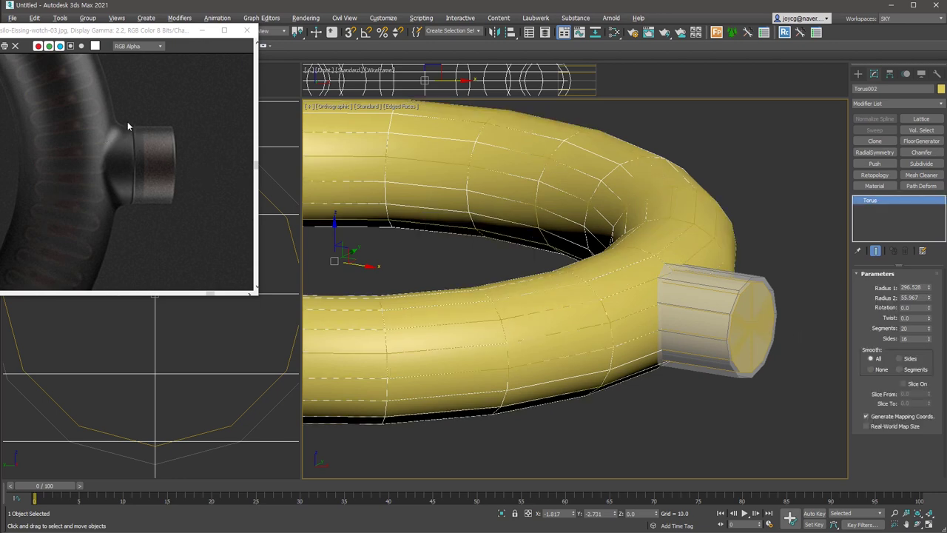
Thicken Torus002's tube to a Radius 2 of 64.054 so it encloses the original.
middle_click_drag(518, 215, 666, 244, "alt")
left_click_drag(930, 300, 931, 293)
middle_click_drag(666, 295, 753, 288, "alt")
scroll(753, 289, "up", 4)
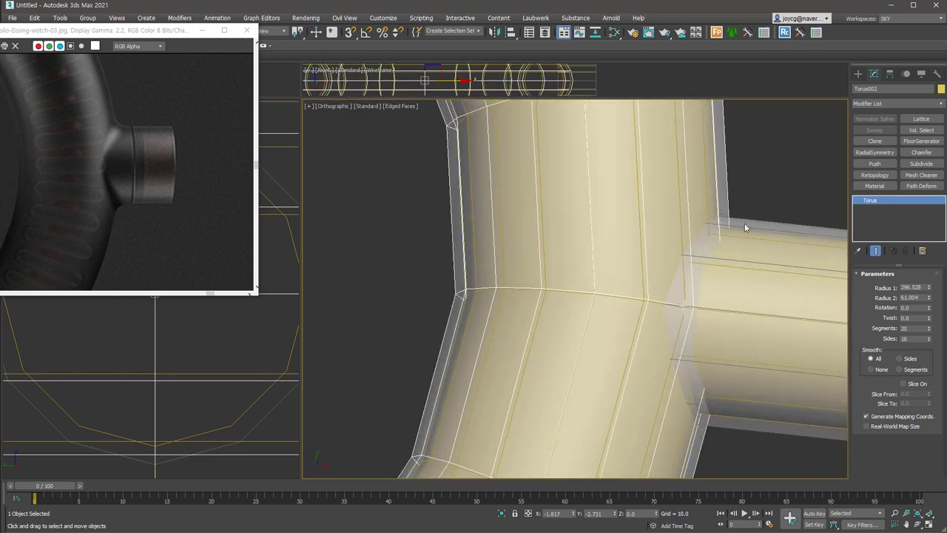
left_click_drag(930, 297, 930, 294)
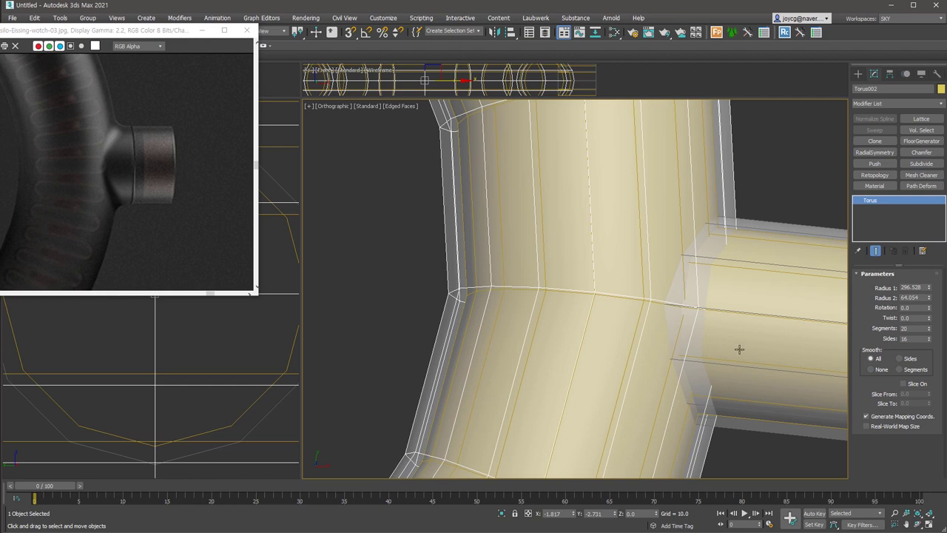
scroll(739, 348, "down", 5)
mouse_move(688, 328)
middle_mouse_down("alt")
mouse_move(769, 299)
mouse_move(769, 313)
mouse_move(812, 301)
middle_mouse_up("alt")
scroll(777, 288, "up", 3)
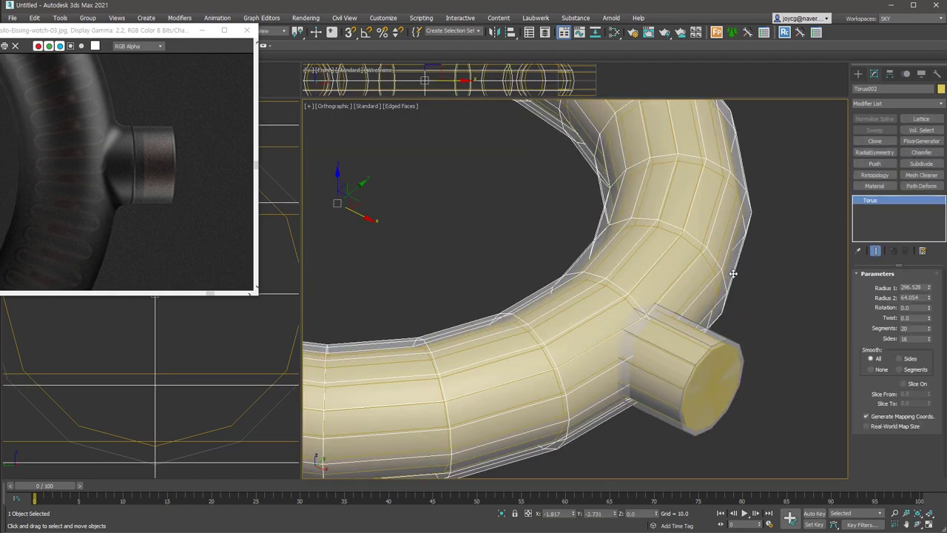
Reselect the original Torus001 inside the thicker copy.
left_click(723, 339)
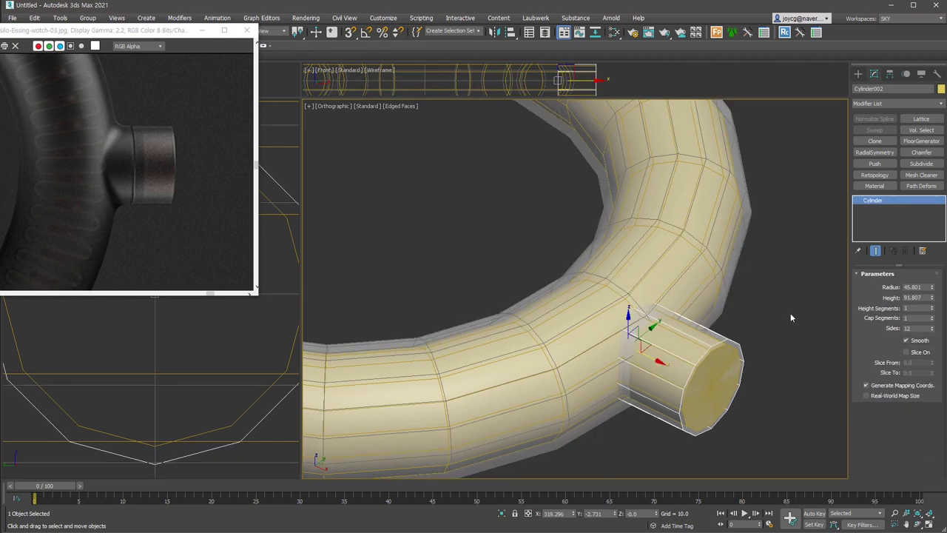
left_click(668, 249)
left_click(667, 249)
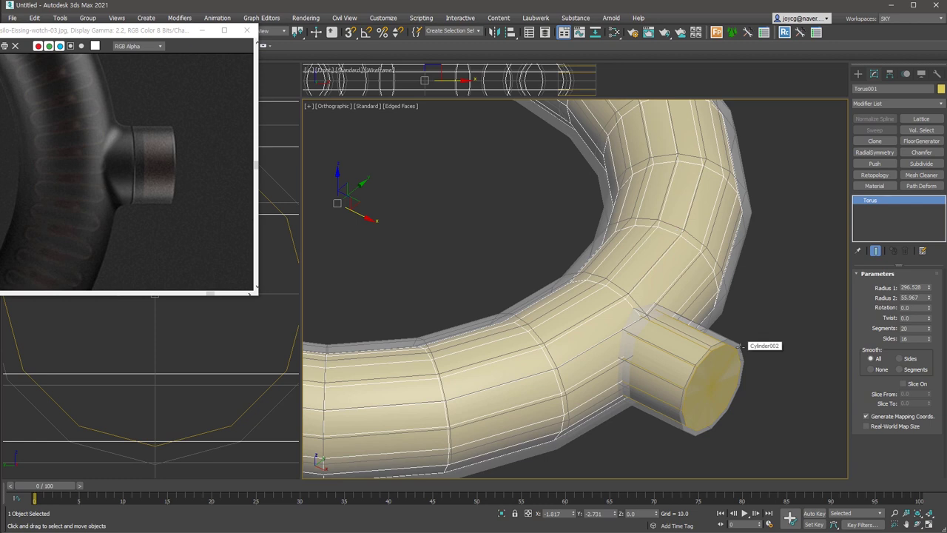
left_click(858, 73)
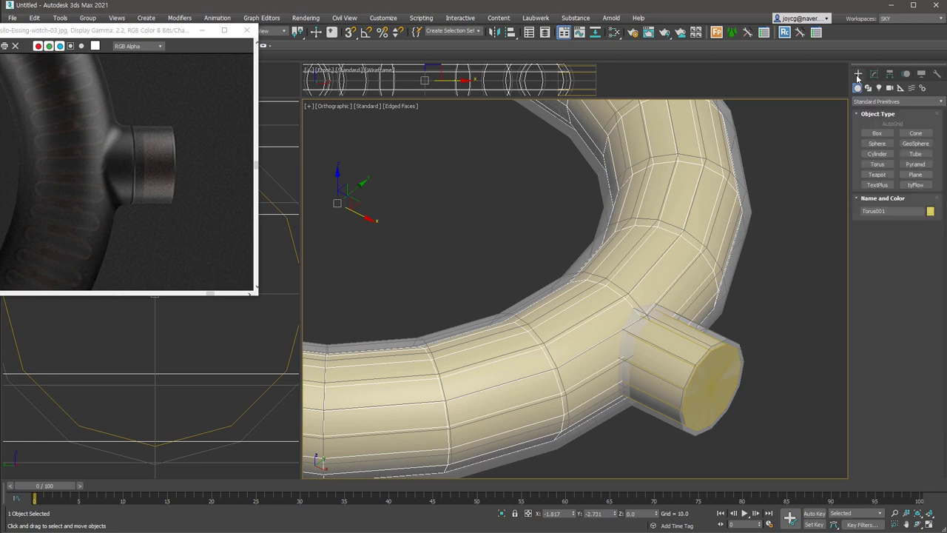
Boolean-subtract Cylinder002 from Torus001 and convert the result to Editable Poly.
left_click(873, 102)
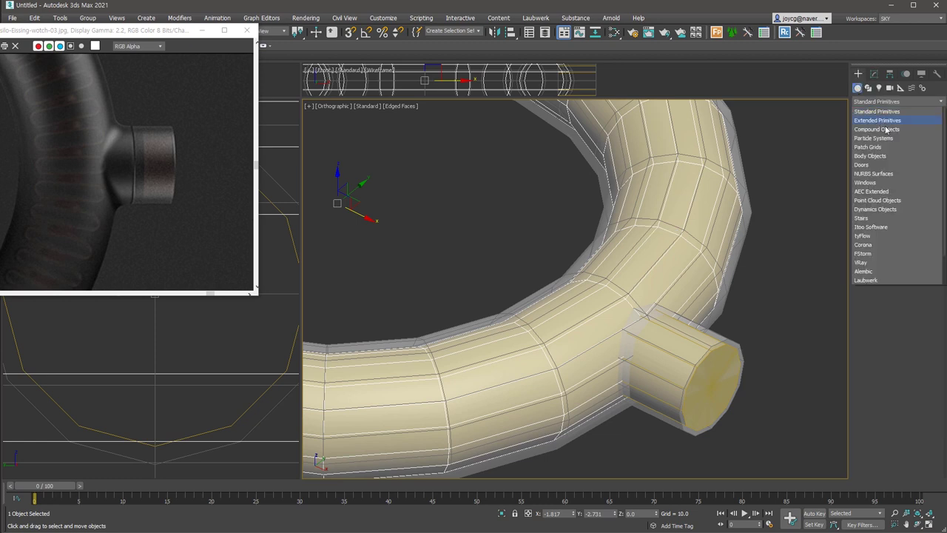
left_click(886, 129)
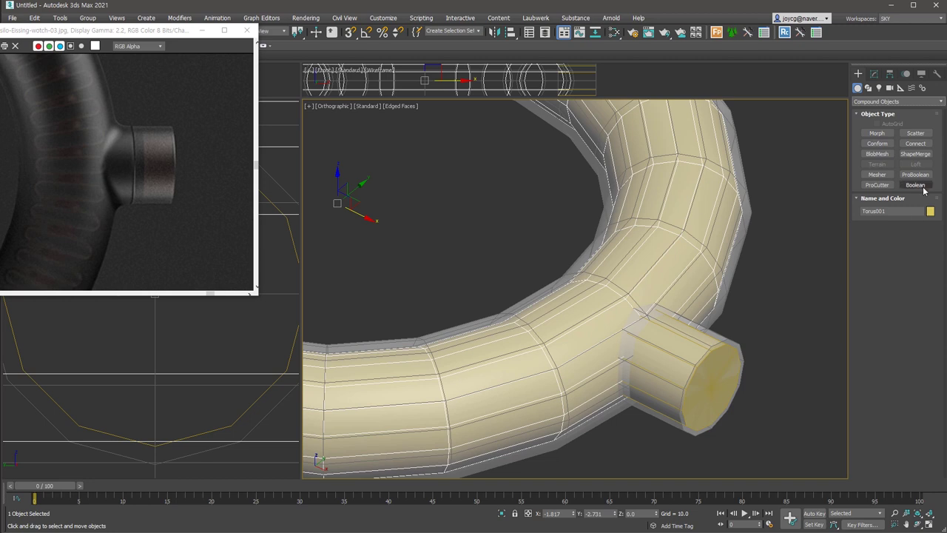
left_click(916, 185)
left_click(879, 426)
left_click(896, 237)
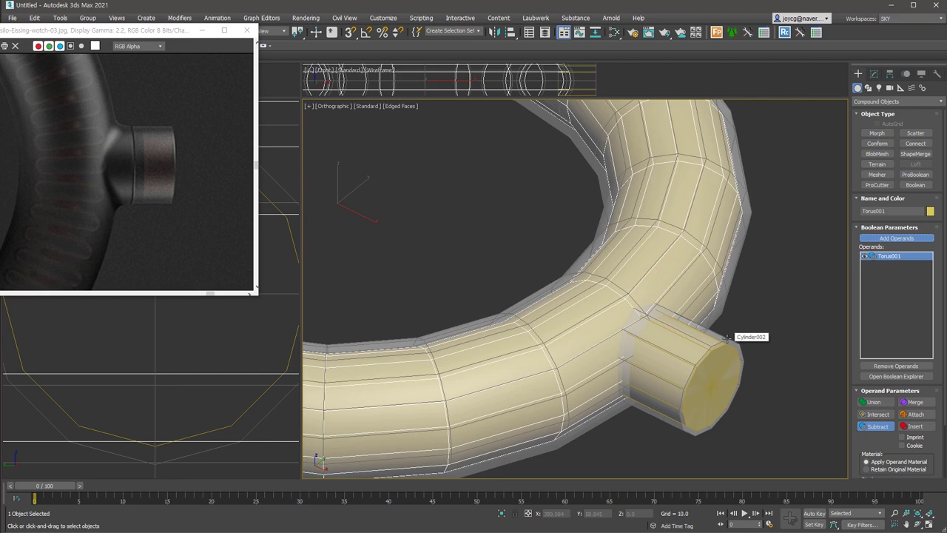
left_click(727, 337)
right_click(766, 353)
right_click(740, 335)
left_click(718, 369)
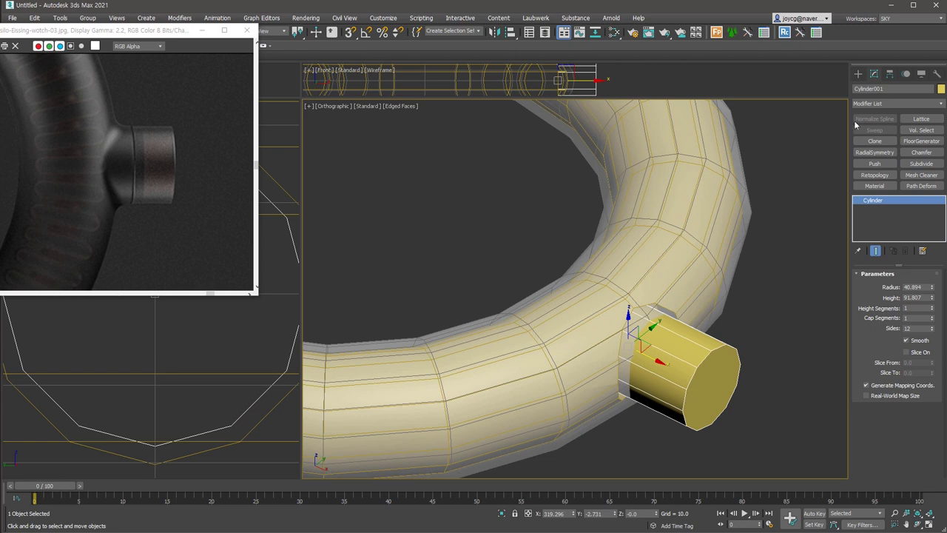
Boolean-subtract Torus002 from Cylinder001 to trim the crown cylinder.
left_click(858, 74)
left_click(911, 185)
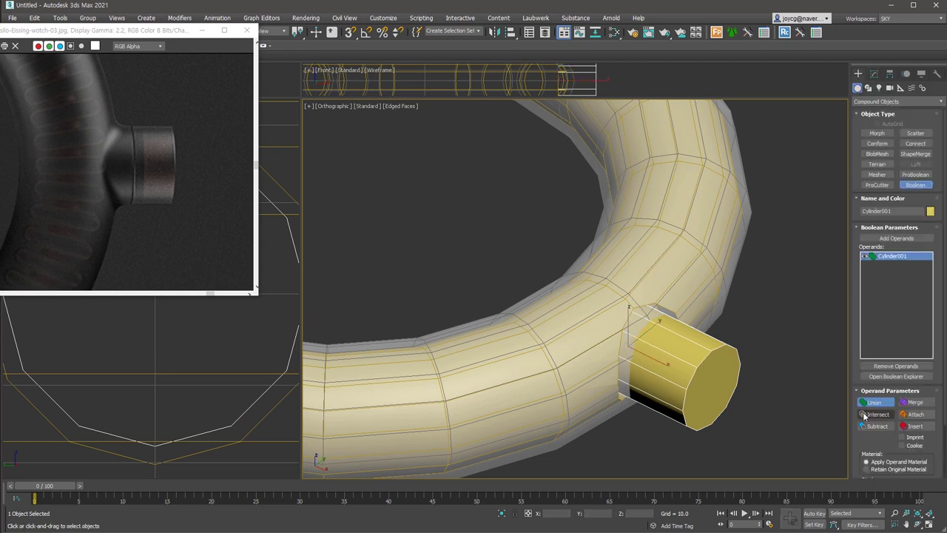
left_click(904, 238)
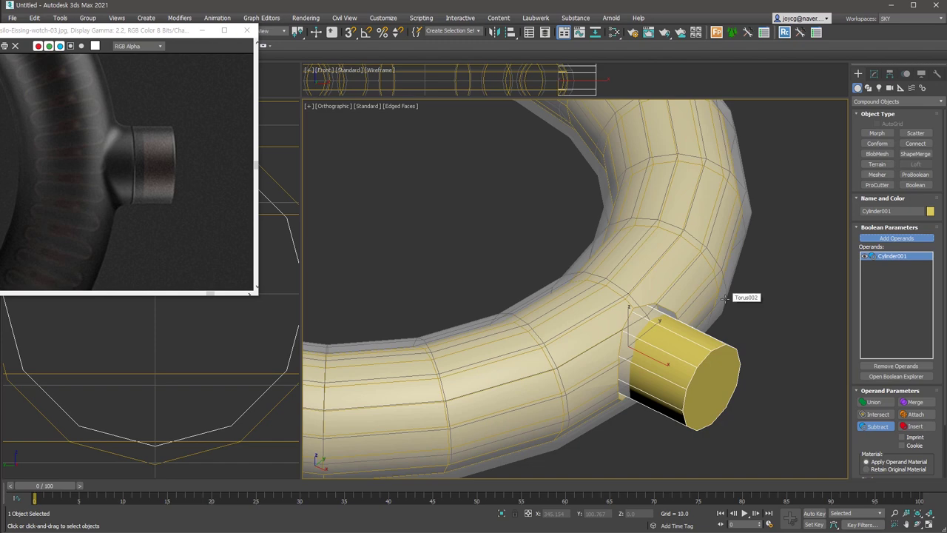
left_click(727, 300)
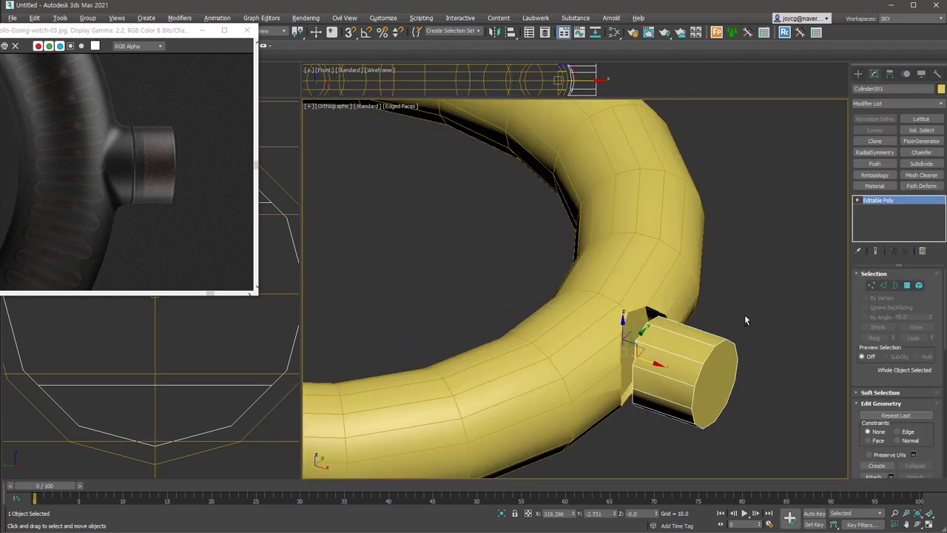
middle_click_drag(745, 314, 633, 317, "alt")
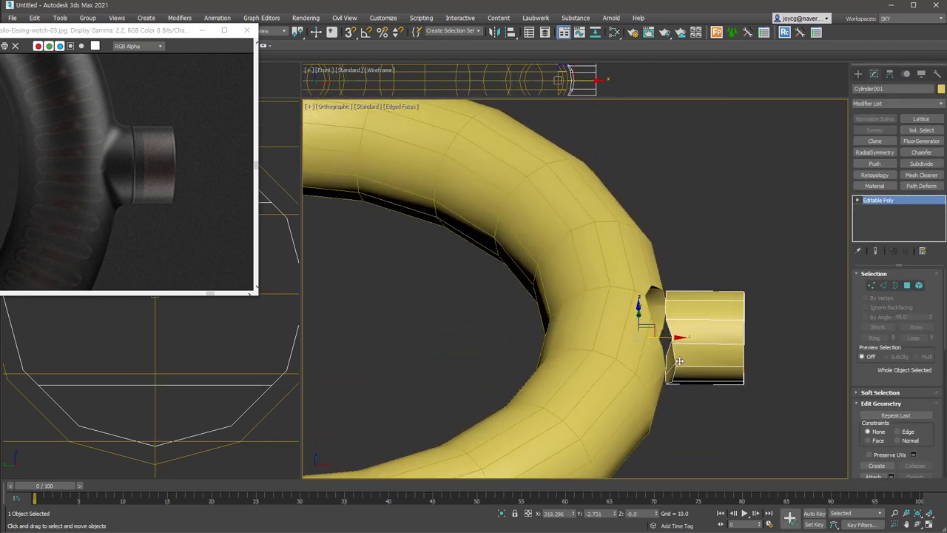
Select the cylinder's 12 side faces, invert with Ctrl+I, and delete both end caps.
middle_click_drag(668, 355, 666, 374, "alt")
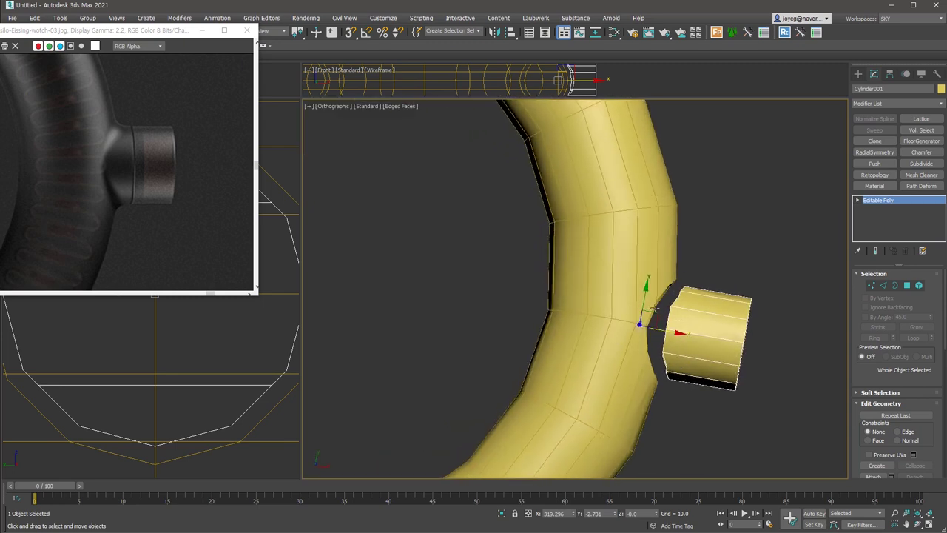
scroll(656, 275, "up", 4)
middle_click_drag(672, 316, 761, 320, "alt")
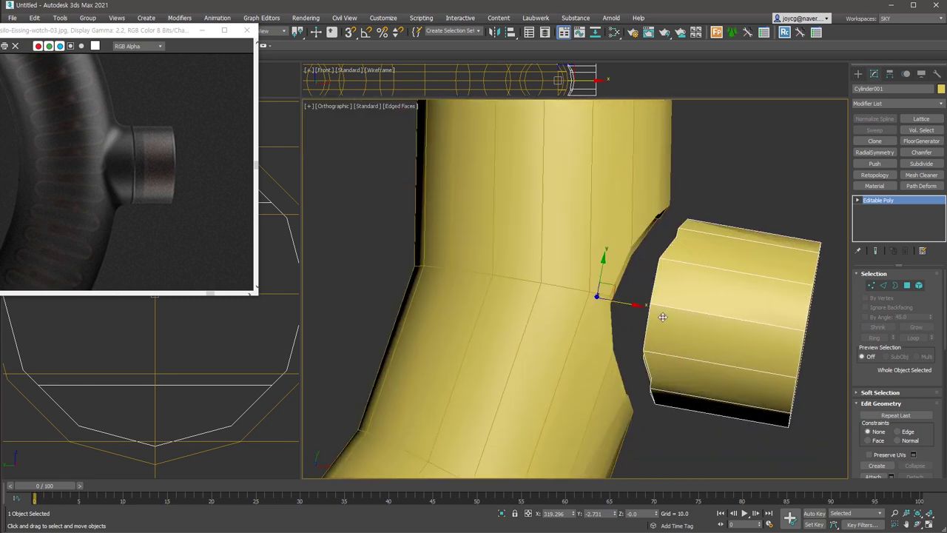
left_click(907, 285)
left_click_drag(779, 433, 724, 183)
middle_click_drag(723, 183, 737, 306, "alt")
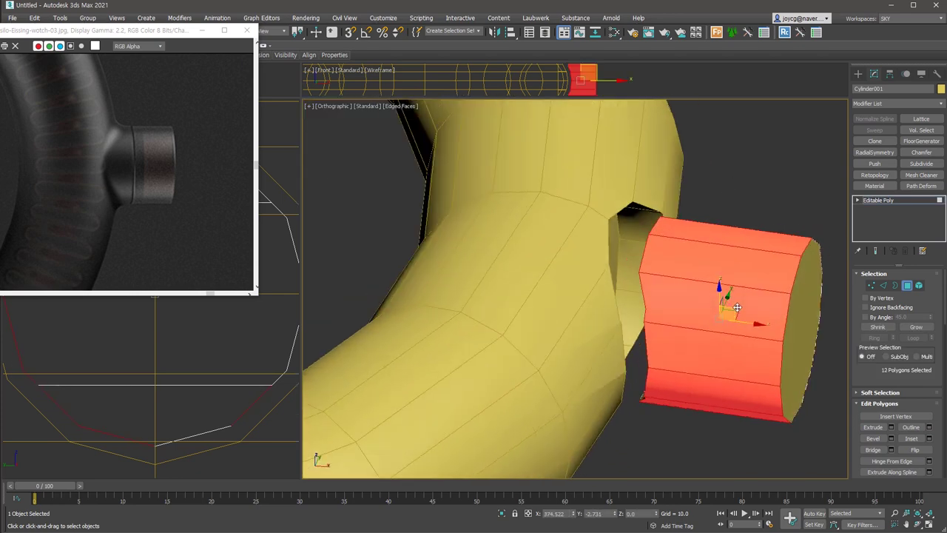
key("ctrl+i")
key("Delete")
mouse_move(737, 307)
middle_mouse_down("alt")
mouse_move(737, 318)
mouse_move(792, 325)
middle_mouse_up("alt")
In Vertex mode, select all of the open tube's vertices with Ctrl+A.
left_click(872, 285)
scroll(668, 311, "up", 3)
scroll(661, 330, "up", 2)
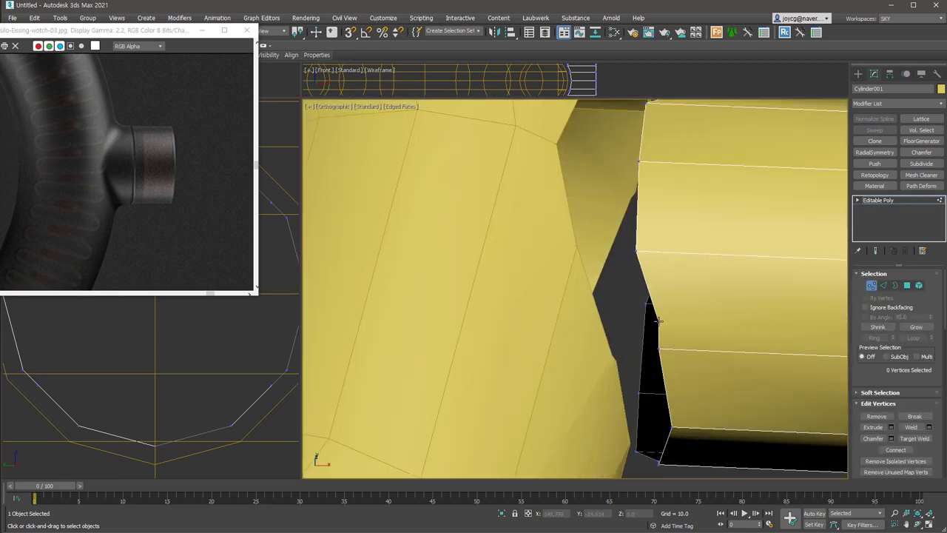
mouse_move(668, 420)
middle_mouse_down("alt")
mouse_move(633, 303)
mouse_move(694, 270)
mouse_move(641, 264)
middle_mouse_up("alt")
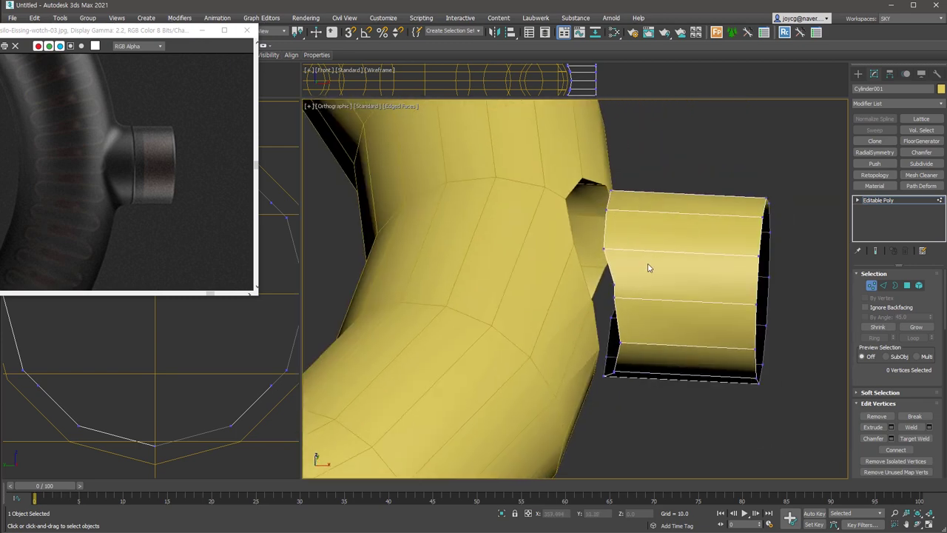
left_click(615, 284)
mouse_move(681, 356)
middle_mouse_down("alt")
mouse_move(603, 396)
mouse_move(651, 237)
mouse_move(837, 283)
mouse_move(767, 309)
middle_mouse_up("alt")
left_click(613, 388, "ctrl")
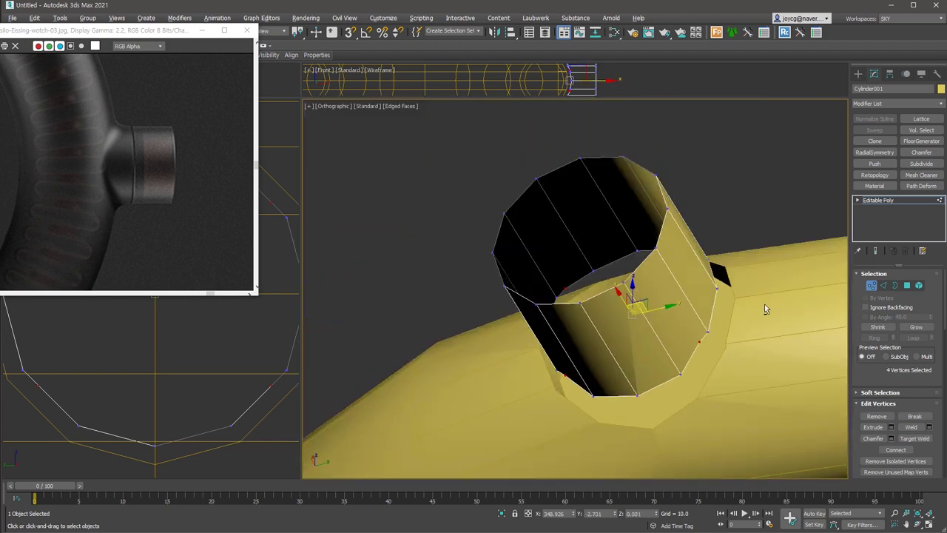
left_click(841, 395)
middle_click_drag(840, 395, 826, 400, "alt")
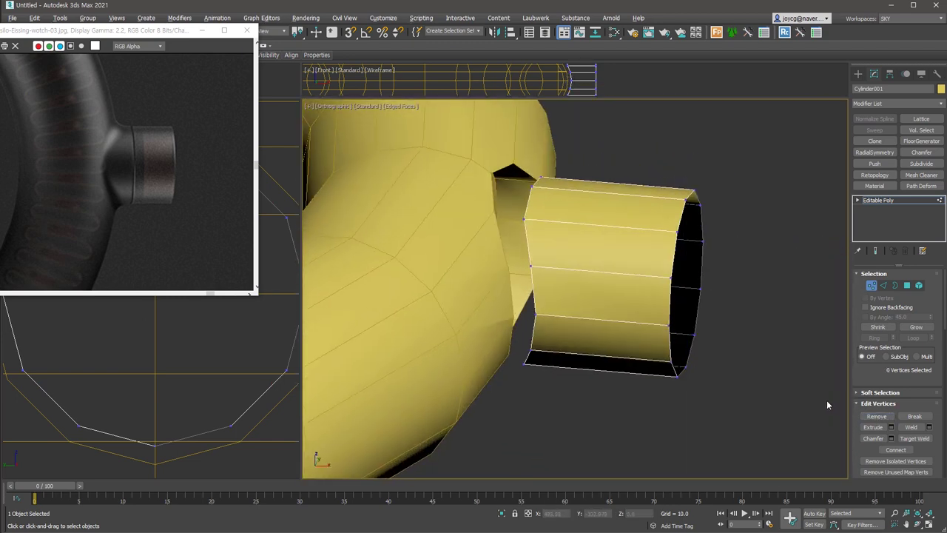
key("ctrl+a")
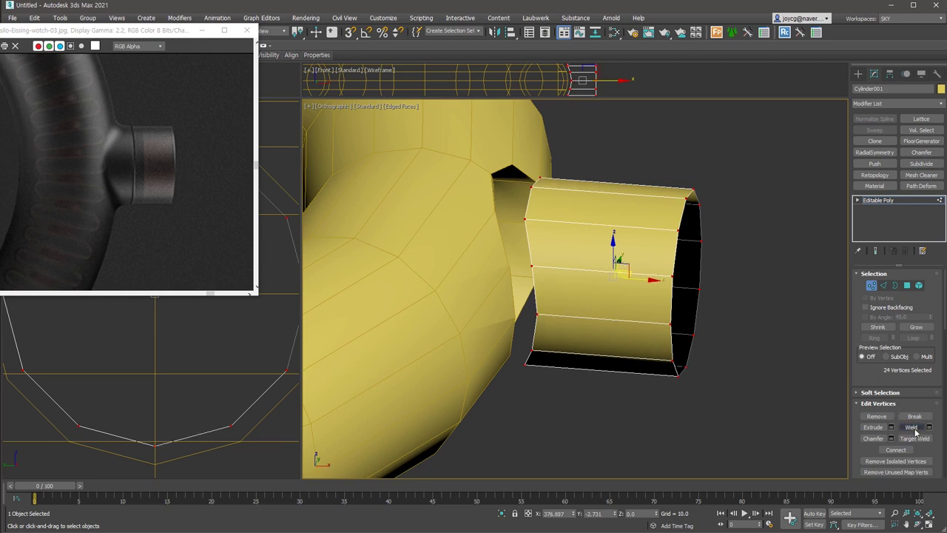
left_click(874, 292)
With By Angle and Ignore Backfacing, select the ring surface, invert, and delete the joint faces.
scroll(577, 296, "down", 5)
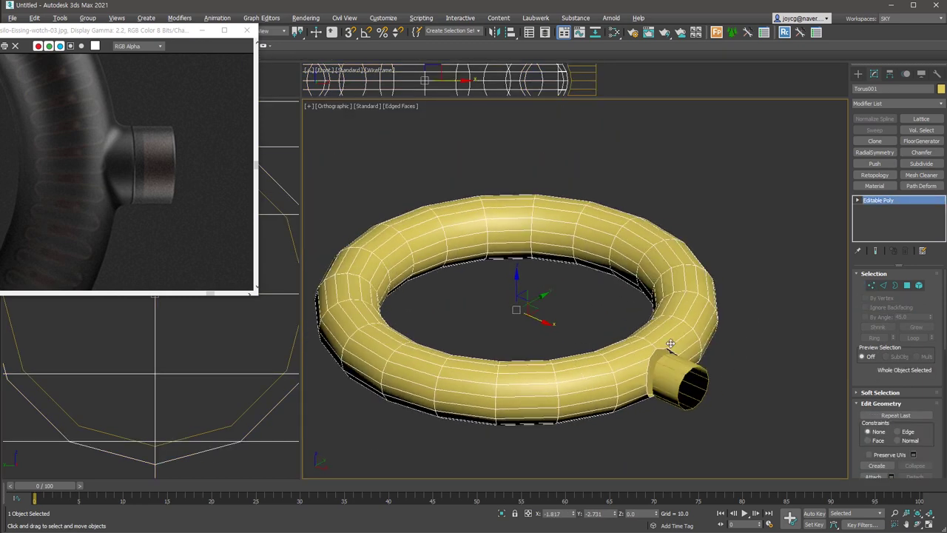
scroll(633, 383, "up", 5)
middle_click_drag(633, 383, 731, 309, "alt")
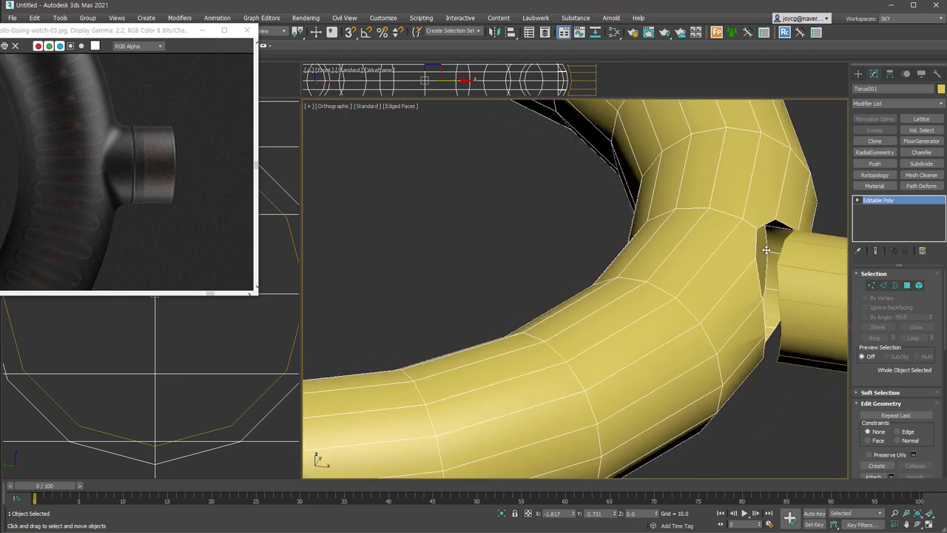
key("z")
key("4")
left_click(880, 316)
left_click(882, 308)
left_click(598, 398)
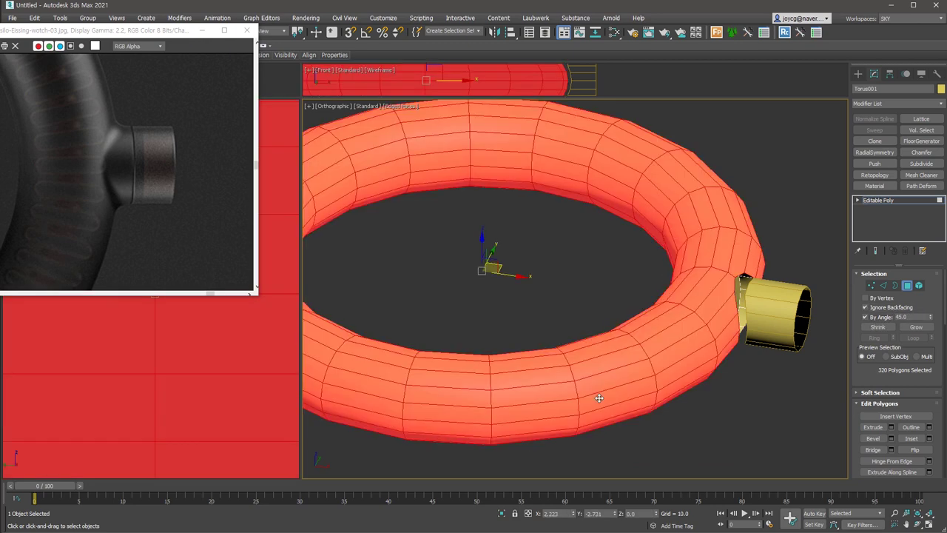
key("ctrl+i")
key("Delete")
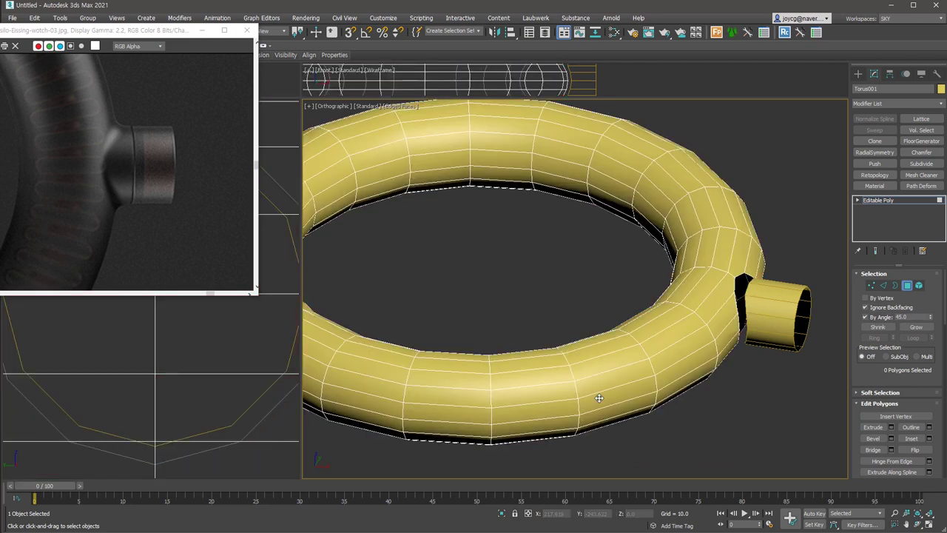
In Vertex mode, pick a few vertices on the joint hole's rim to inspect it.
key("1")
left_click(742, 339)
scroll(742, 342, "up", 8)
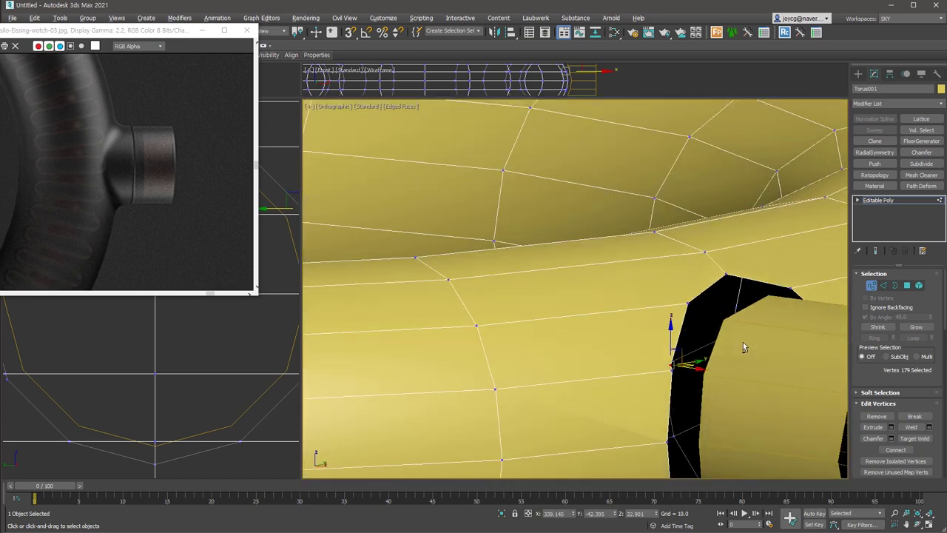
mouse_move(743, 342)
middle_mouse_down()
mouse_move(660, 315)
mouse_move(647, 258)
middle_mouse_up()
left_click(634, 331, "ctrl")
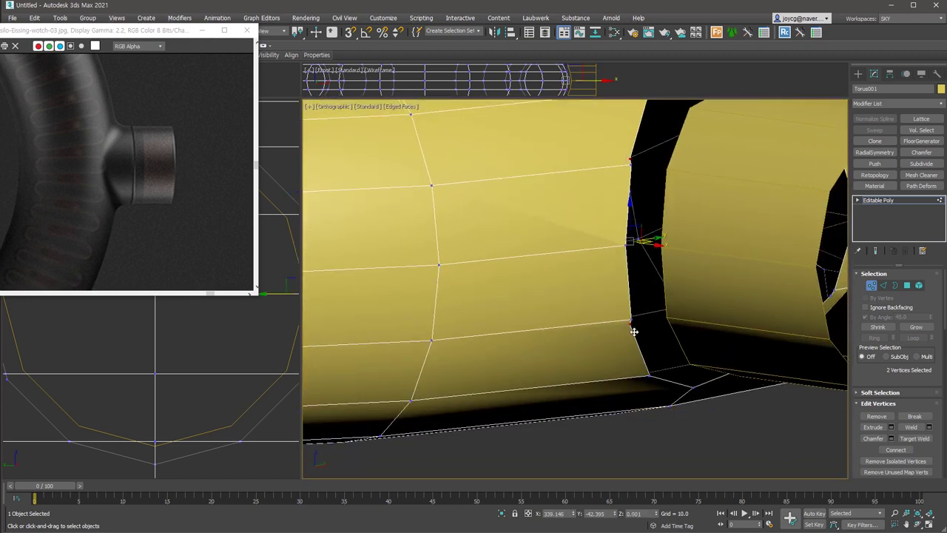
scroll(698, 360, "up", 3)
scroll(693, 343, "down", 3)
scroll(777, 400, "up", 4)
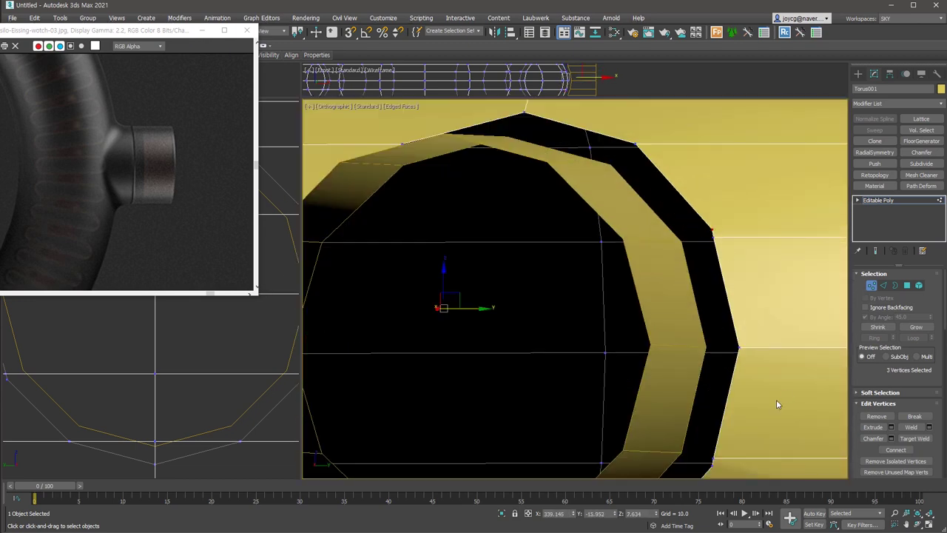
scroll(776, 400, "up", 2)
left_click(774, 375, "ctrl")
left_click(779, 373)
Select every vertex of the ring and weld the overlapping ones.
key("ctrl+a")
left_click(911, 427)
scroll(719, 360, "down", 3)
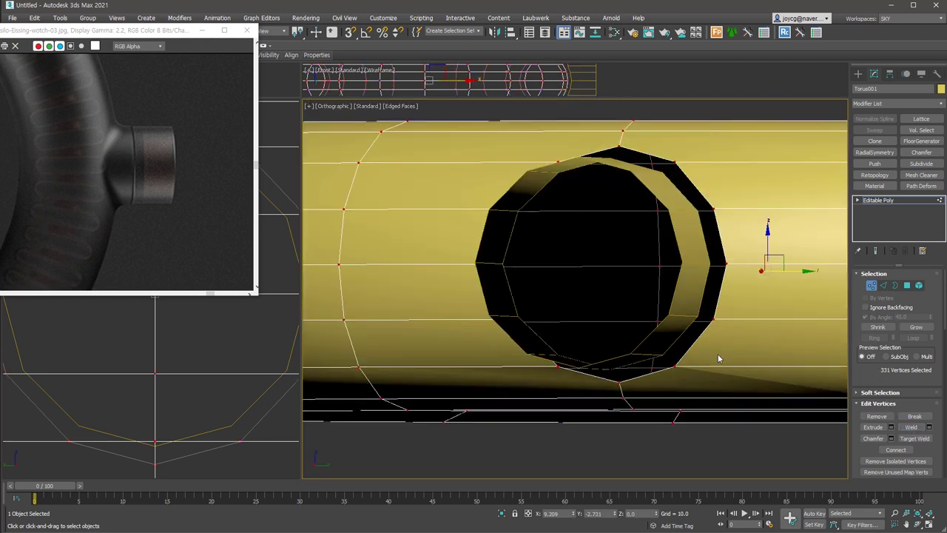
scroll(641, 349, "down", 2)
mouse_move(641, 348)
middle_mouse_down()
mouse_move(714, 328)
mouse_move(666, 310)
middle_mouse_up()
scroll(666, 311, "up", 3)
left_click(872, 285)
scroll(870, 370, "down", 3)
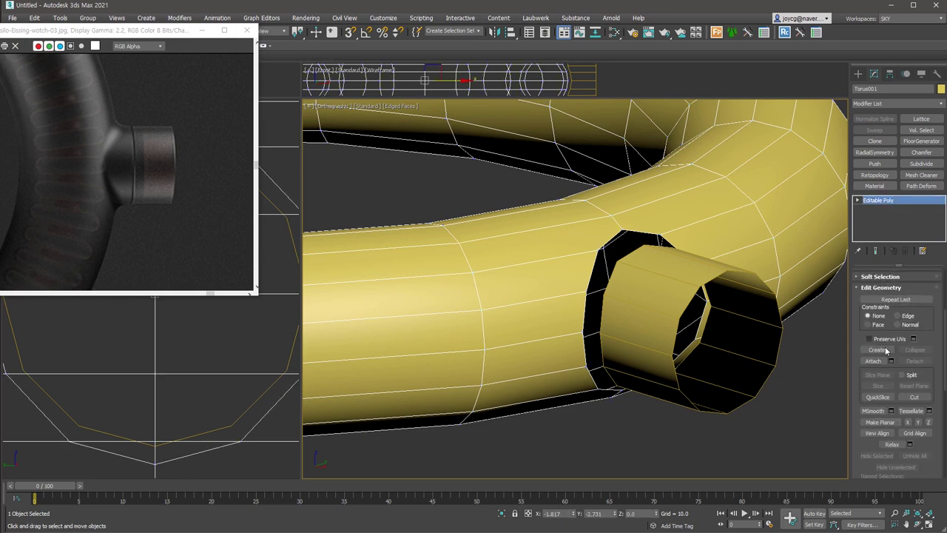
Attach the crown cylinder to the ring's editable mesh.
left_click(873, 361)
mouse_move(712, 397)
middle_mouse_down("alt")
mouse_move(545, 387)
mouse_move(672, 333)
middle_mouse_up("alt")
left_click(857, 200)
At Vertex level, orbit around the joint to inspect the gap between tube and hole.
left_click(876, 209)
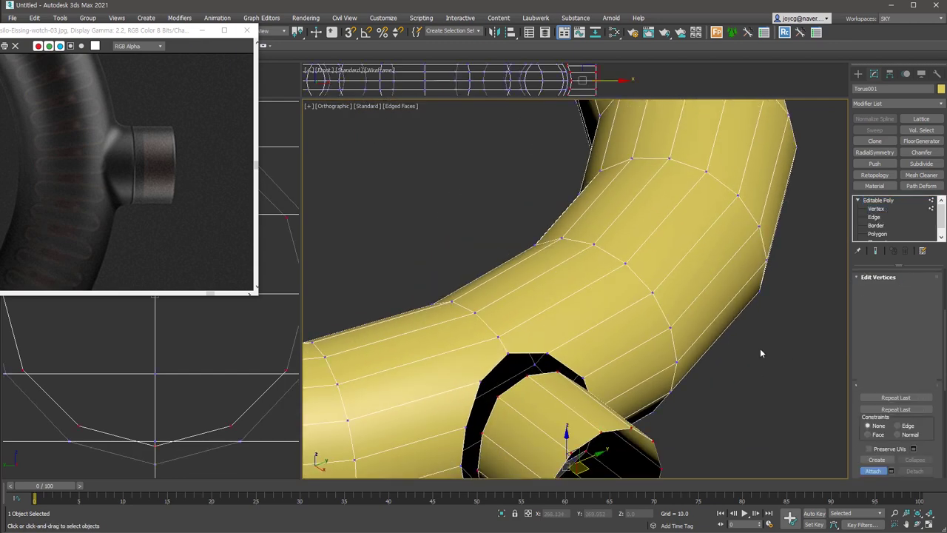
scroll(760, 353, "down", 3)
middle_click_drag(774, 419, 710, 348, "alt")
scroll(712, 339, "up", 4)
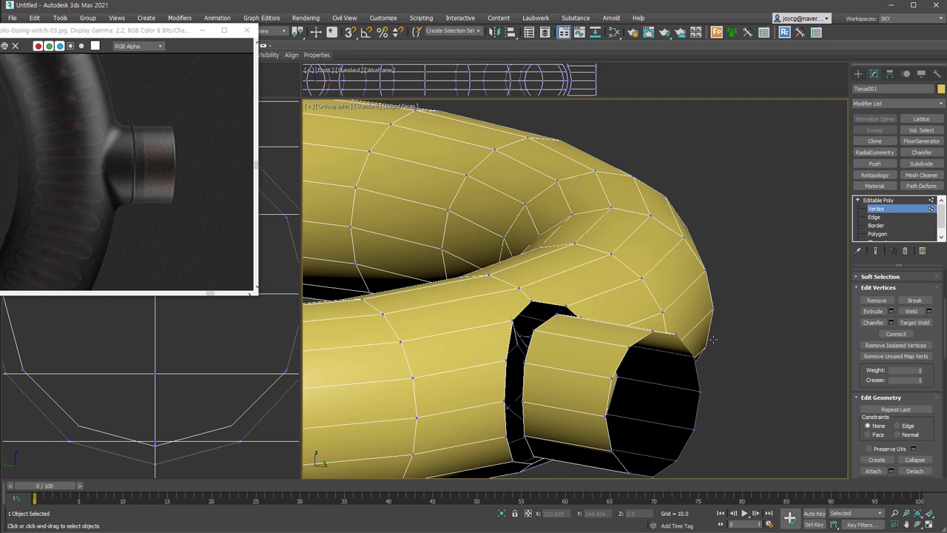
mouse_move(453, 392)
middle_mouse_down("alt")
mouse_move(494, 288)
mouse_move(515, 279)
middle_mouse_up("alt")
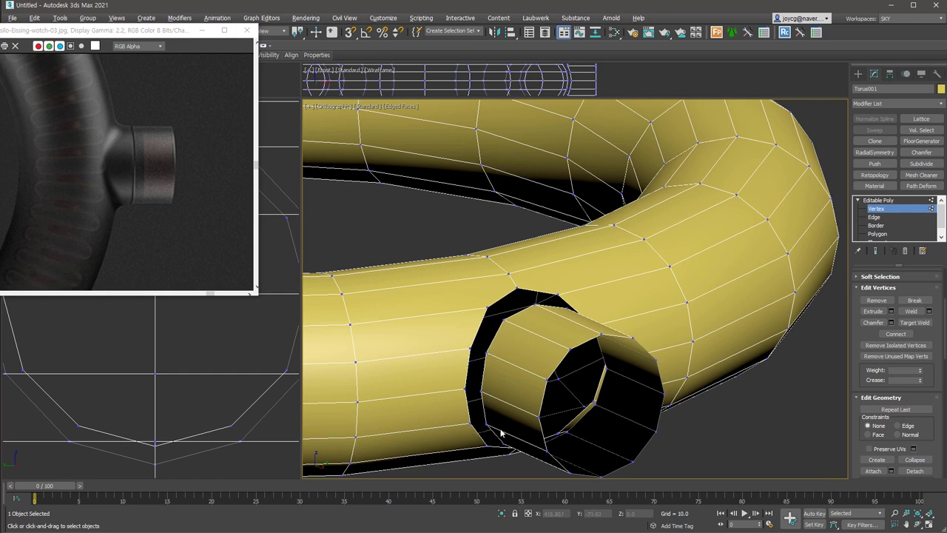
middle_click_drag(501, 432, 503, 414, "alt")
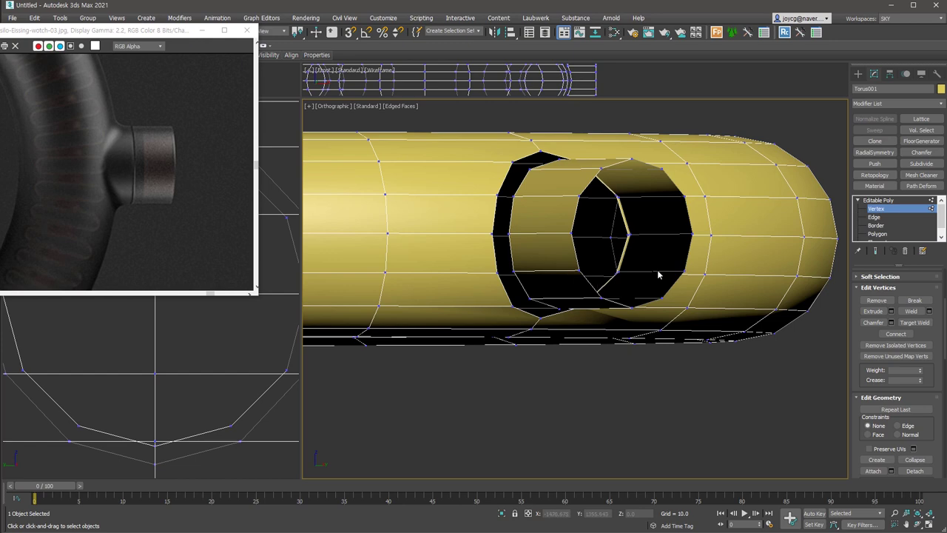
scroll(657, 271, "down", 5)
mouse_move(658, 271)
middle_mouse_down("alt")
mouse_move(616, 287)
mouse_move(629, 294)
middle_mouse_up("alt")
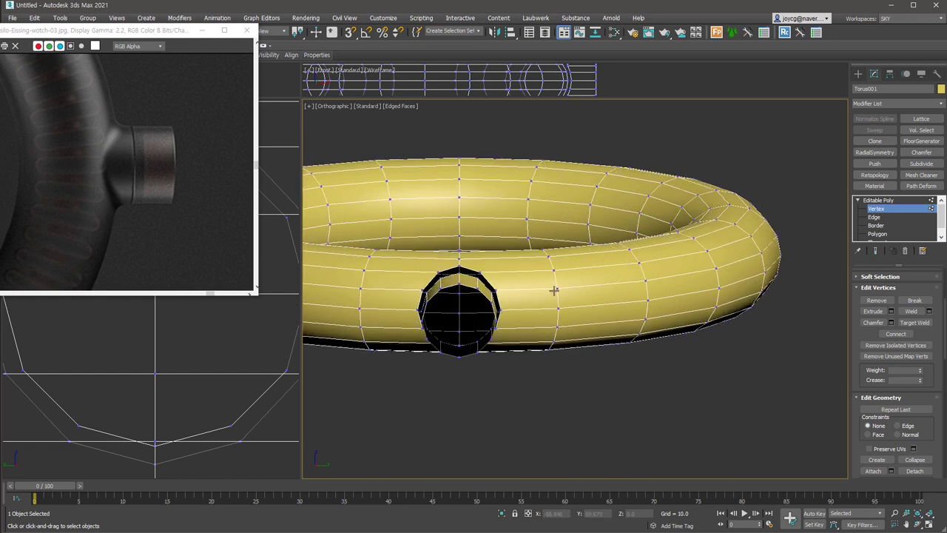
mouse_move(518, 296)
middle_mouse_down("alt")
mouse_move(584, 292)
mouse_move(794, 232)
middle_mouse_up("alt")
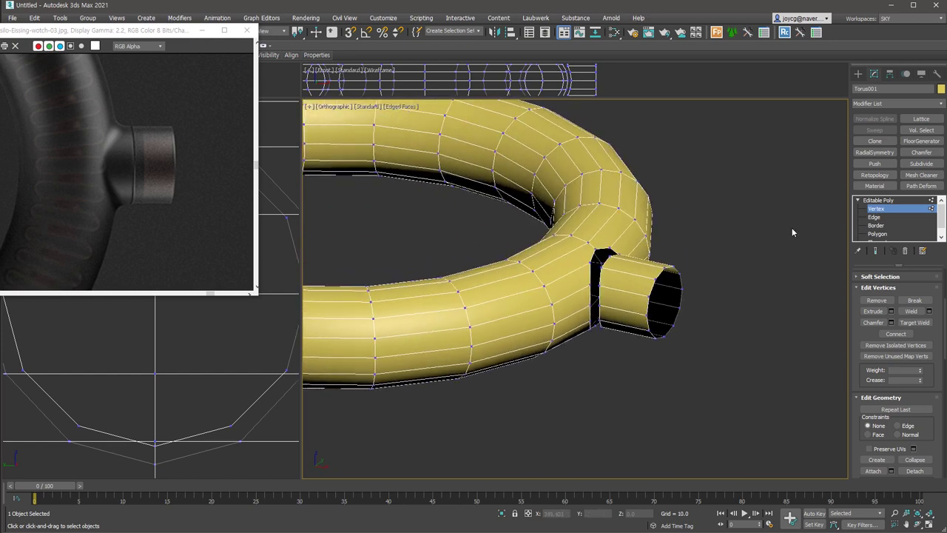
left_click(879, 225)
Bridge the ring's 12-sided hole border to the tube's end border with one segment.
scroll(614, 334, "up", 3)
left_click(595, 322)
middle_click_drag(595, 322, 662, 348)
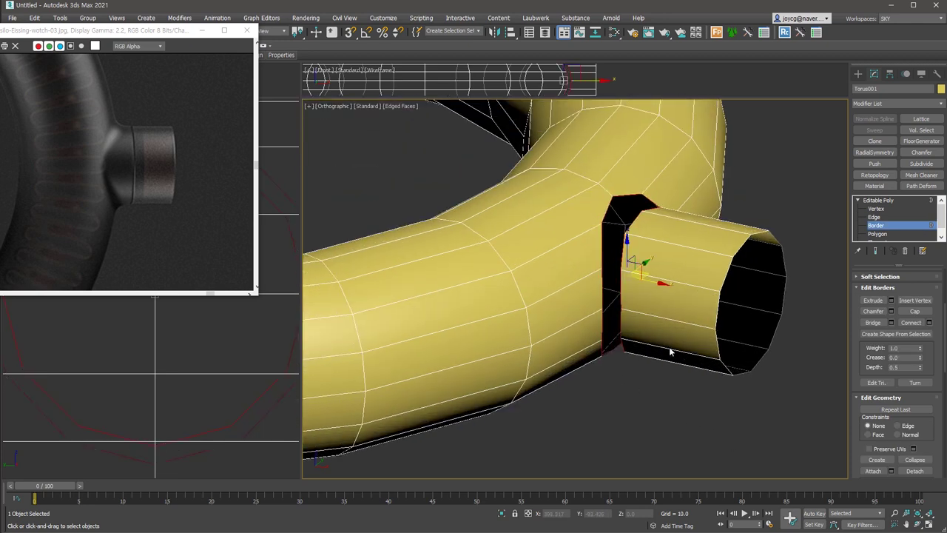
left_click(891, 323)
mouse_move(765, 347)
middle_mouse_down("alt")
mouse_move(737, 349)
mouse_move(587, 218)
middle_mouse_up("alt")
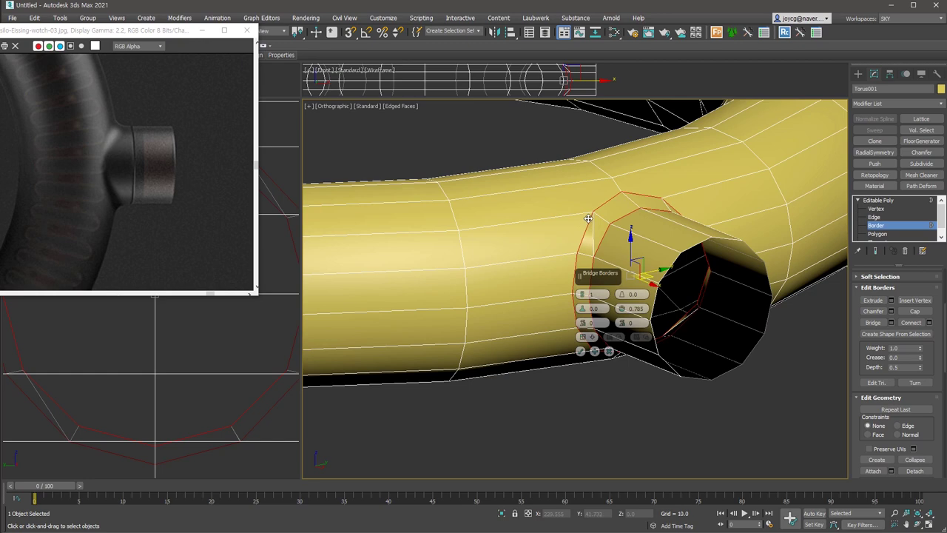
middle_click_drag(587, 219, 695, 183, "alt")
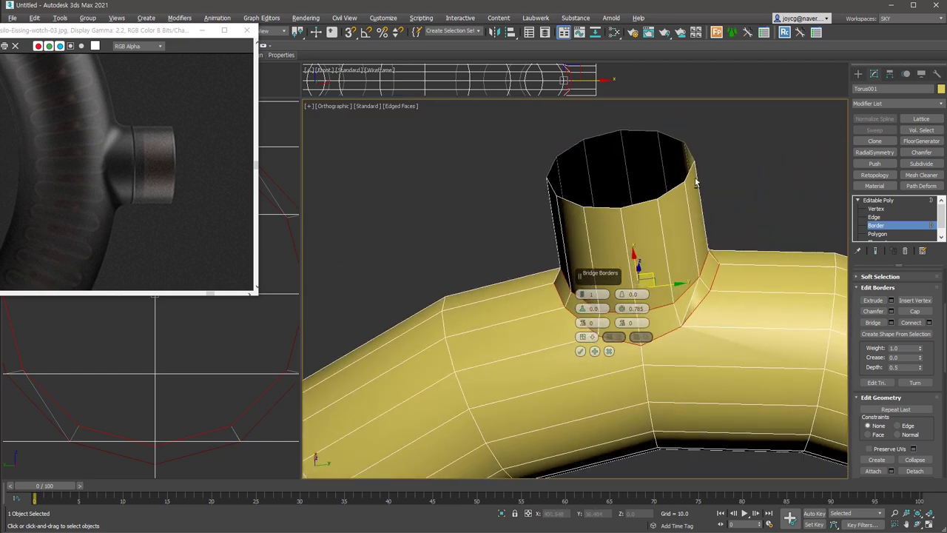
mouse_move(686, 292)
middle_mouse_down("alt")
mouse_move(725, 401)
mouse_move(697, 392)
mouse_move(747, 382)
middle_mouse_up("alt")
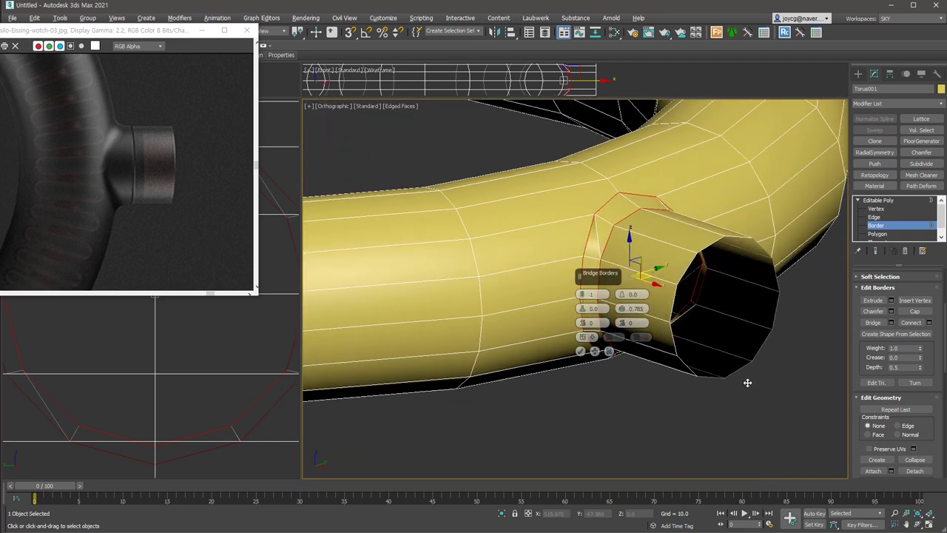
left_click(580, 352)
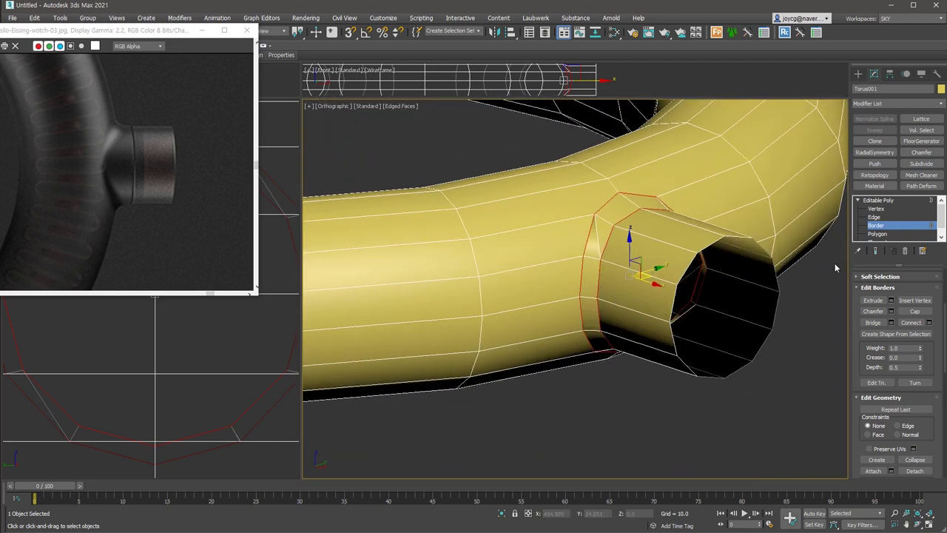
left_click(877, 209)
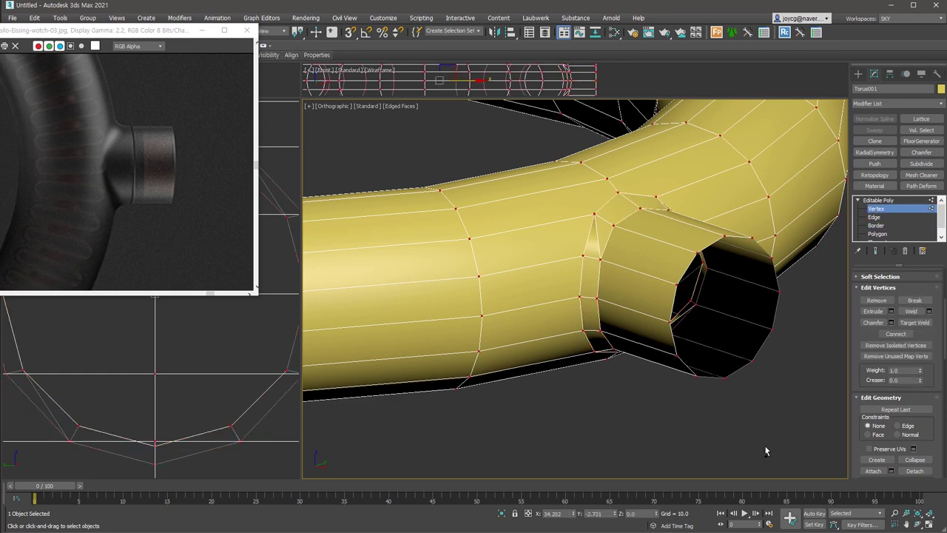
Weld the nearby vertices at the tube–ring joint.
left_click(929, 311)
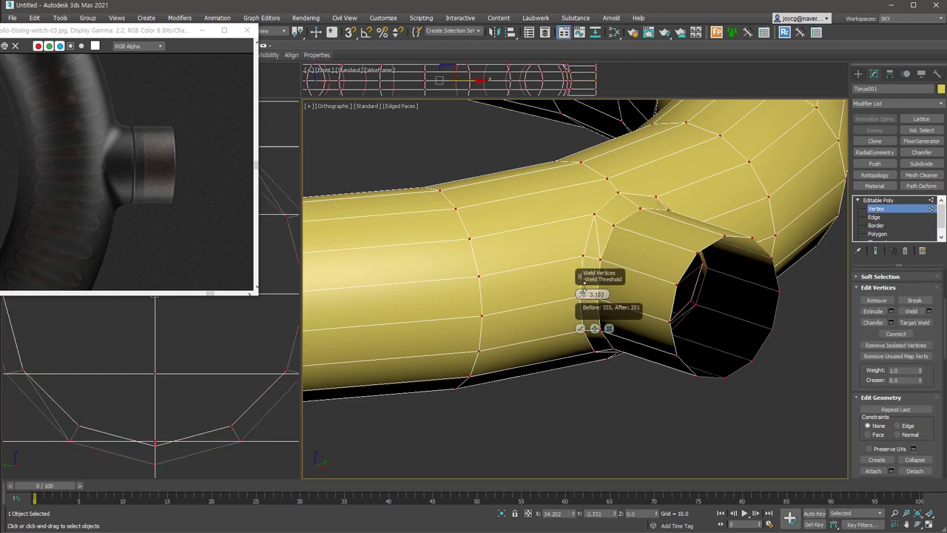
middle_click_drag(666, 361, 666, 360, "alt")
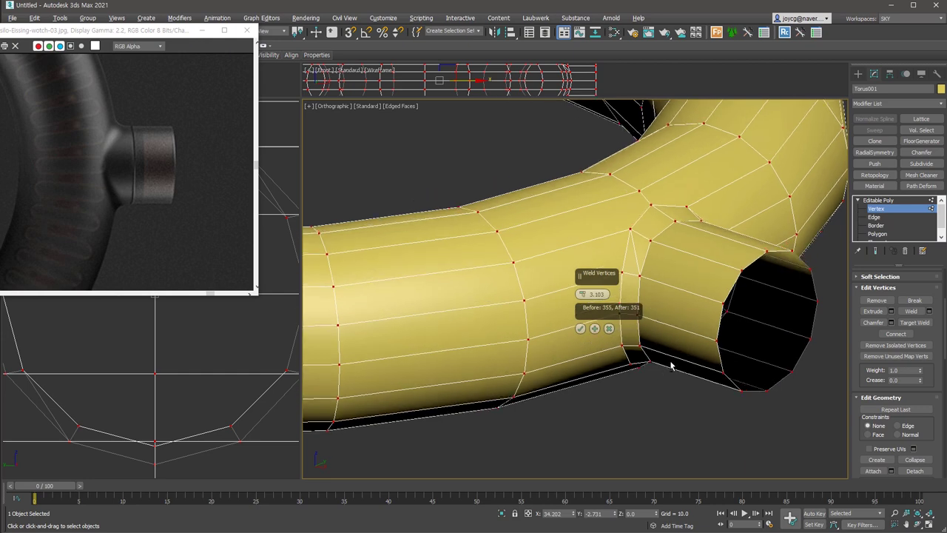
left_click(581, 329)
key("2")
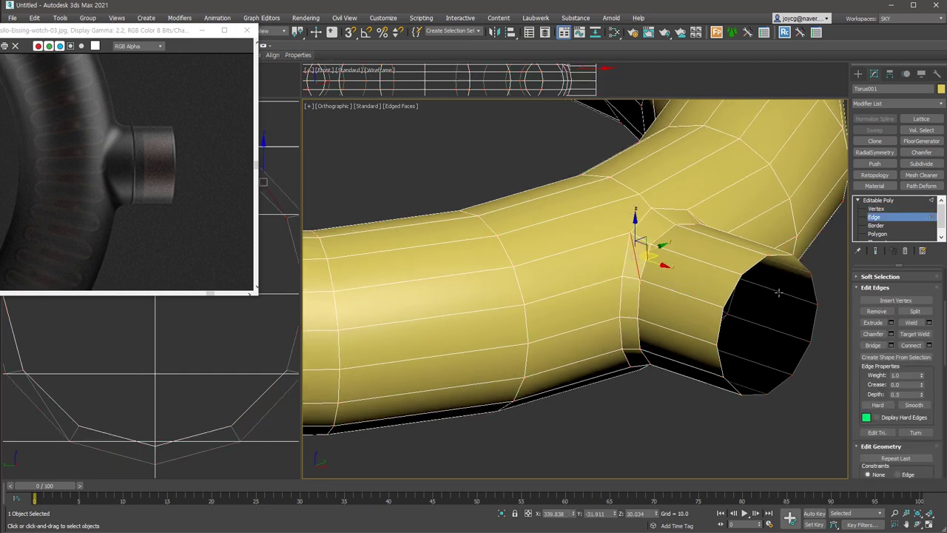
middle_click_drag(651, 281, 687, 274, "alt")
left_click(721, 363)
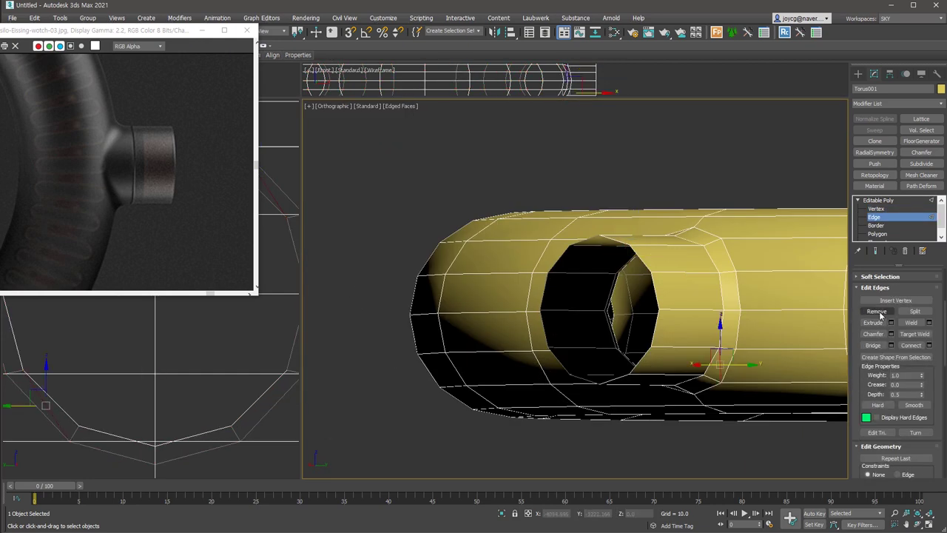
middle_click_drag(836, 342, 734, 356, "alt")
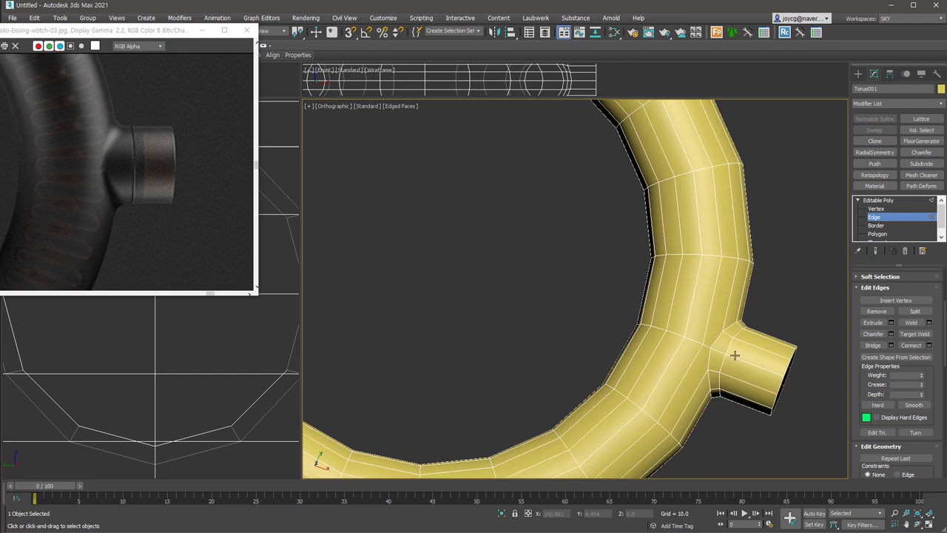
scroll(733, 355, "up", 4)
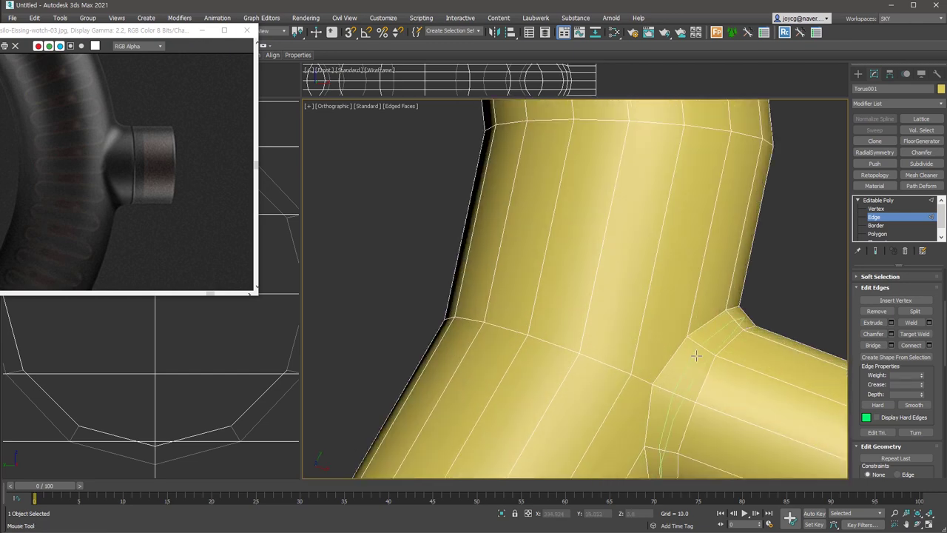
middle_click_drag(702, 359, 630, 285, "alt")
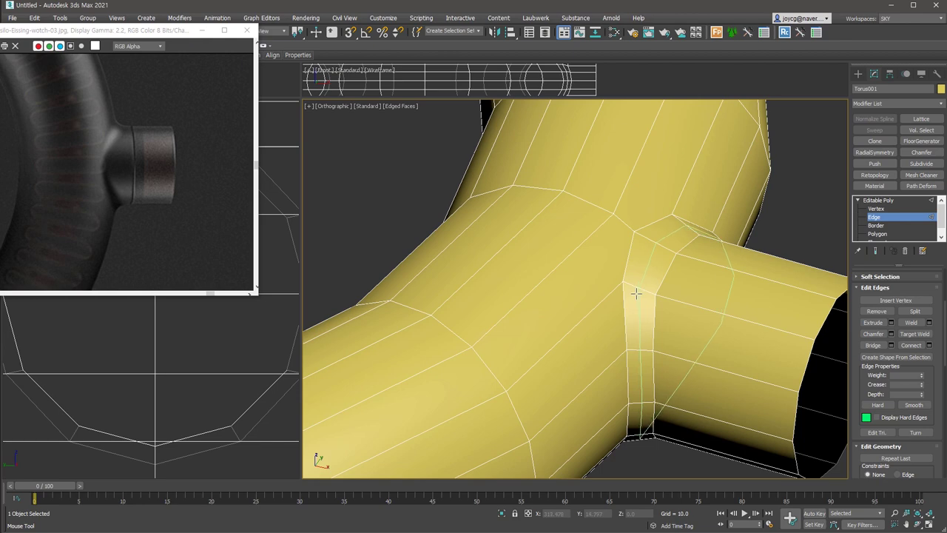
Select the junction edge loop and inspect it from several angles.
double_click(635, 293)
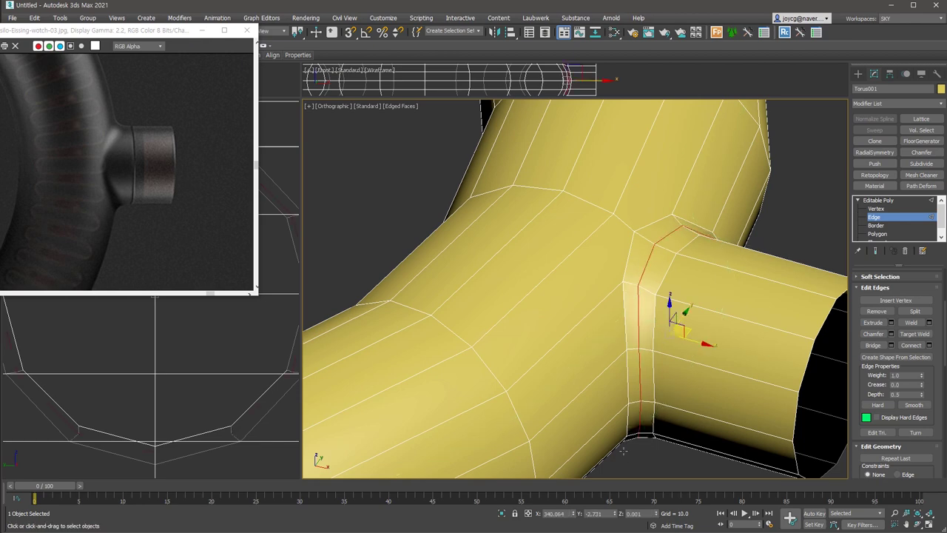
mouse_move(695, 342)
middle_mouse_down("alt")
mouse_move(725, 321)
mouse_move(725, 302)
mouse_move(664, 224)
middle_mouse_up("alt")
middle_click_drag(716, 275, 633, 416, "alt")
mouse_move(718, 353)
middle_mouse_down("alt")
mouse_move(708, 403)
mouse_move(658, 413)
mouse_move(657, 314)
mouse_move(733, 343)
middle_mouse_up("alt")
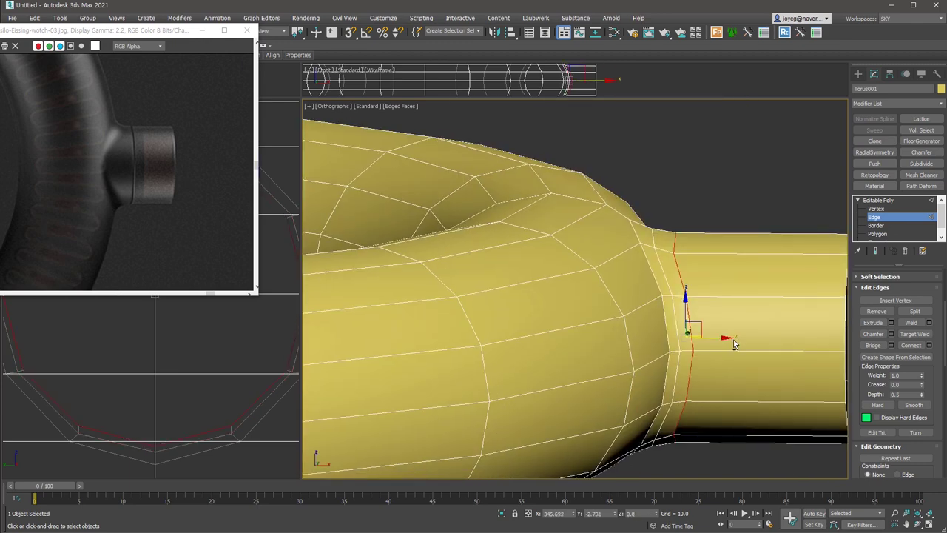
key("t")
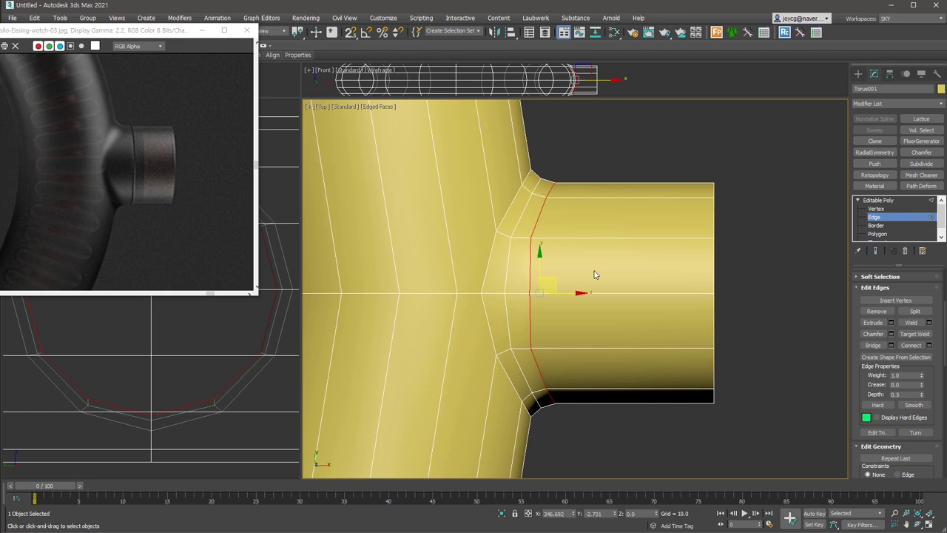
mouse_move(595, 275)
middle_mouse_down("alt")
mouse_move(698, 349)
mouse_move(708, 298)
middle_mouse_up("alt")
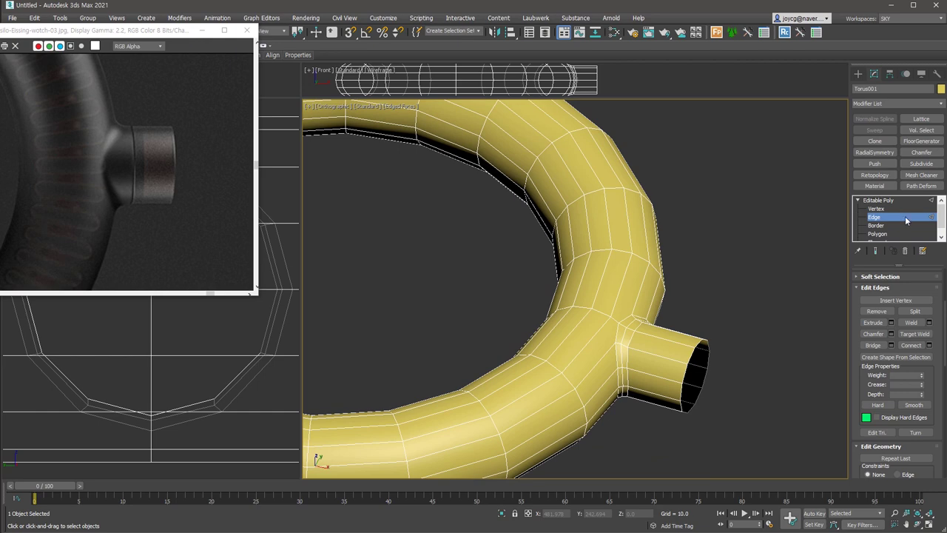
Preview TurboSmooth at 2 iterations, then delete it from the stack.
key("ctrl+t")
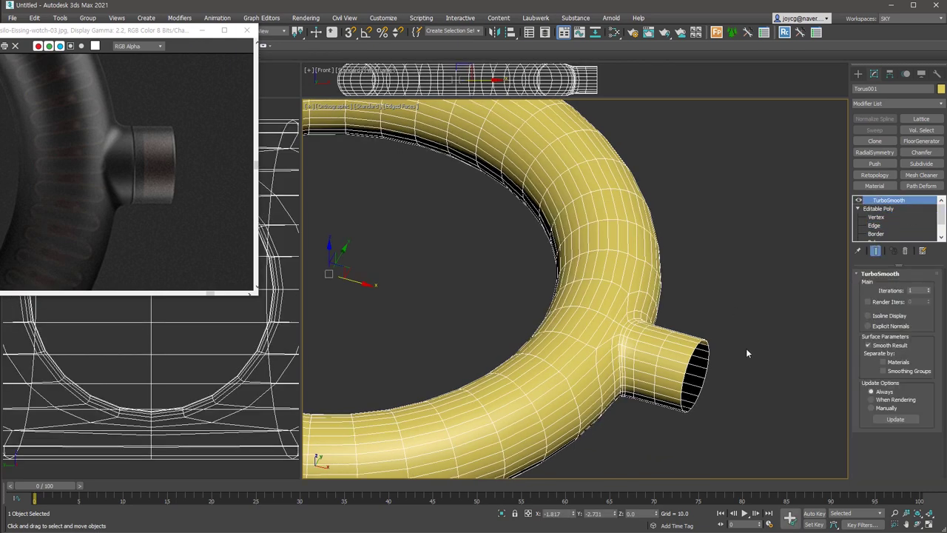
left_click(929, 288)
key("F4")
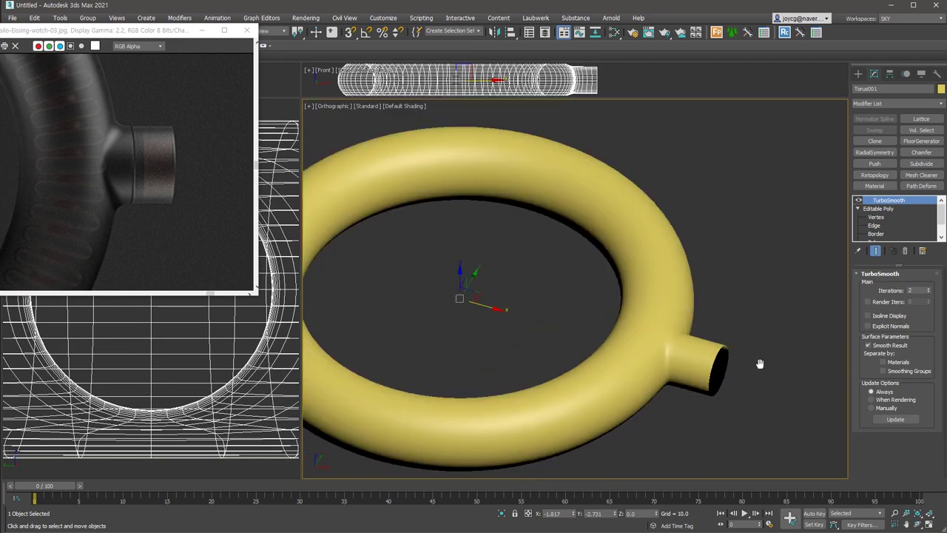
middle_click_drag(751, 367, 713, 253, "alt")
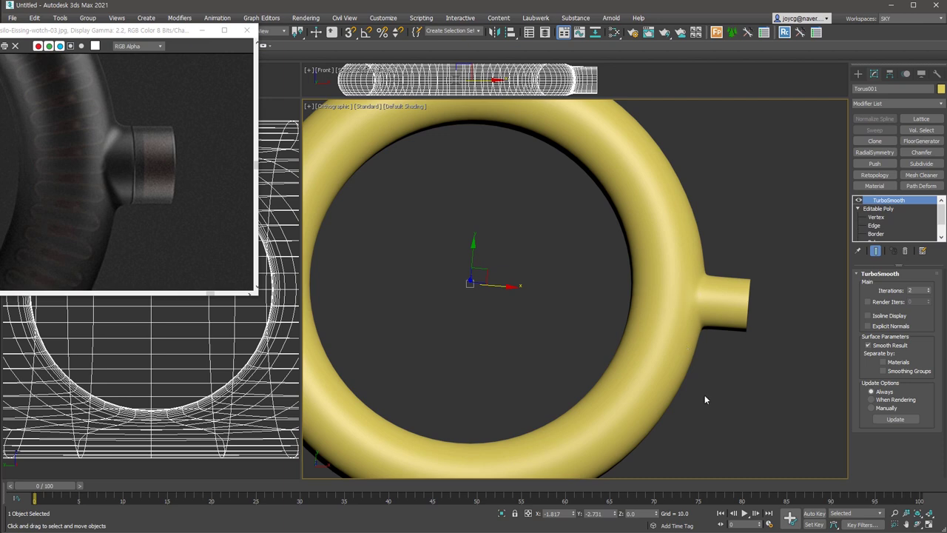
scroll(718, 382, "up", 3)
left_click(905, 251)
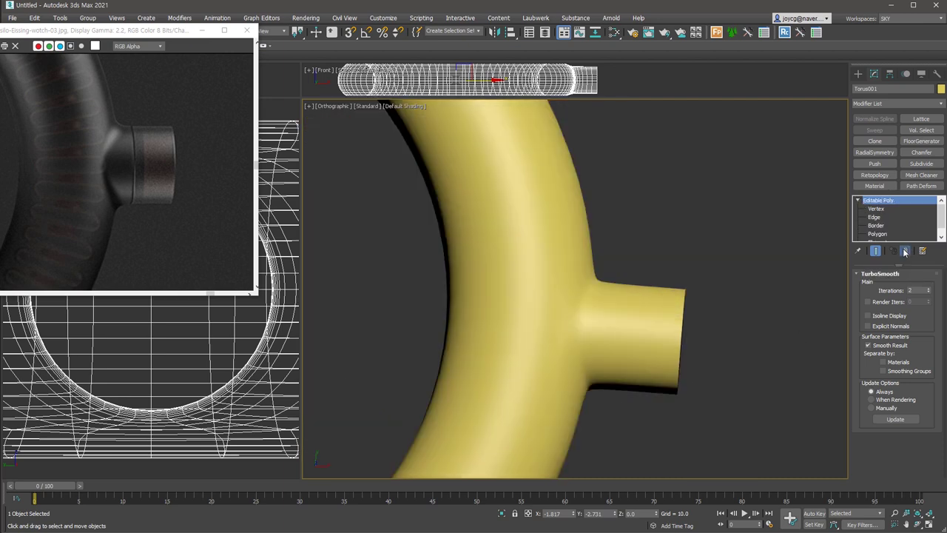
Insert a SwiftLoop edge loop around the crown tube, sliding it toward the open end.
left_click(883, 285)
key("F4")
double_click(682, 344)
middle_click_drag(743, 417, 703, 348, "alt")
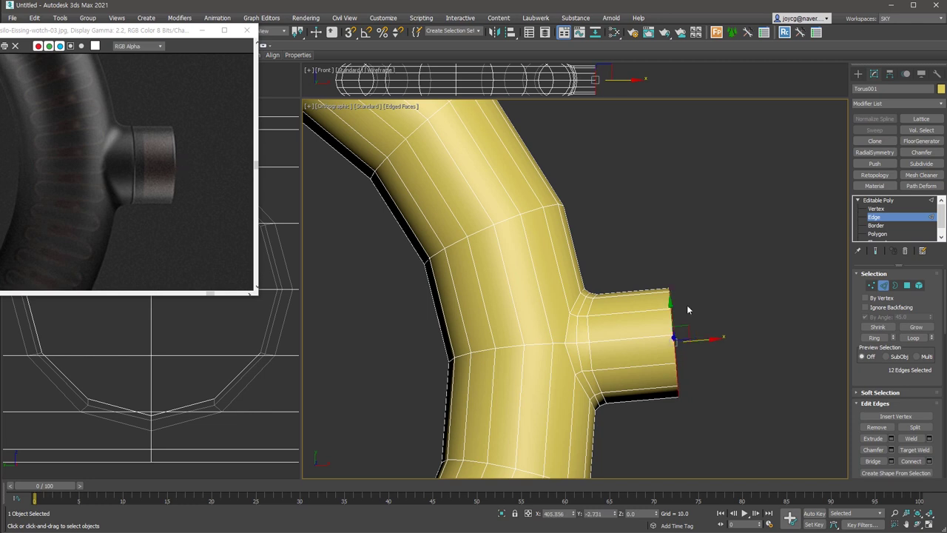
key("alt+shift+w")
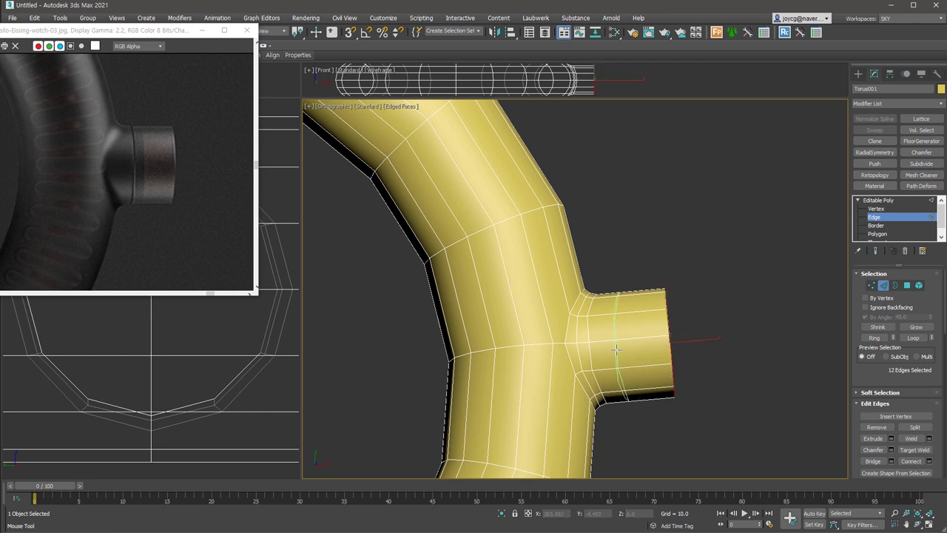
left_click(609, 351)
left_click_drag(608, 352, 616, 351)
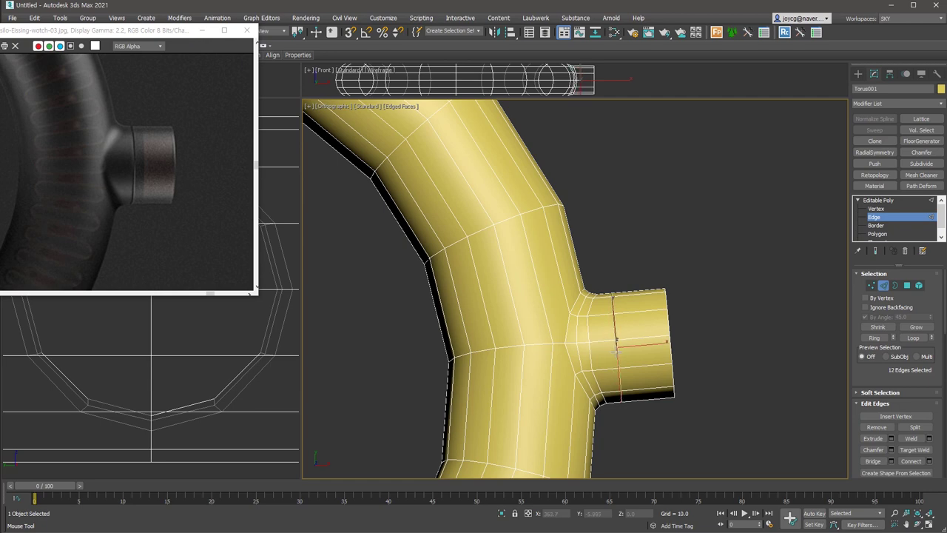
mouse_move(704, 397)
middle_mouse_down("alt")
mouse_move(689, 363)
mouse_move(730, 362)
middle_mouse_up("alt")
left_click(916, 429)
Shift-scale the tube's open borders inward to create new rings of faces.
key("3")
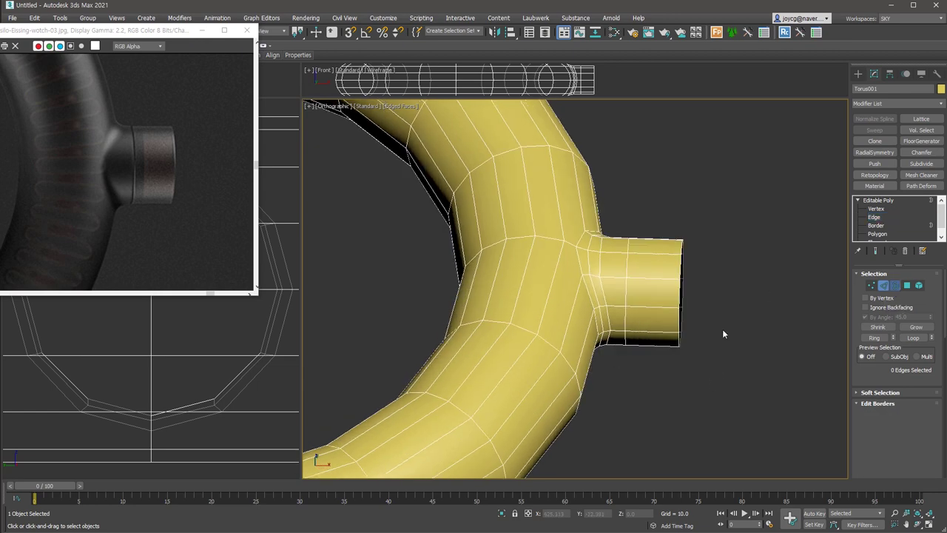
left_click_drag(722, 341, 626, 277)
middle_click_drag(625, 277, 651, 288, "alt")
right_click(657, 290)
left_click(666, 289)
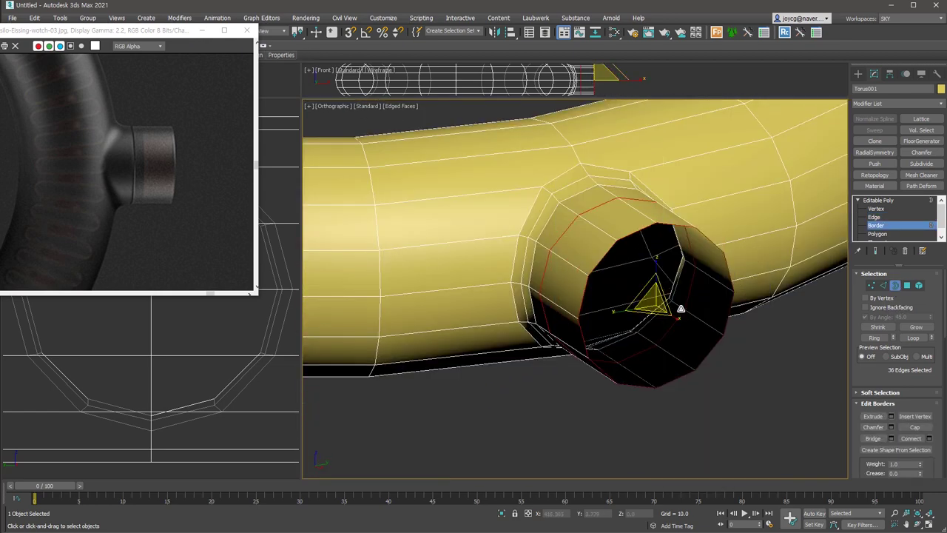
left_click_drag(648, 286, 656, 325, "shift")
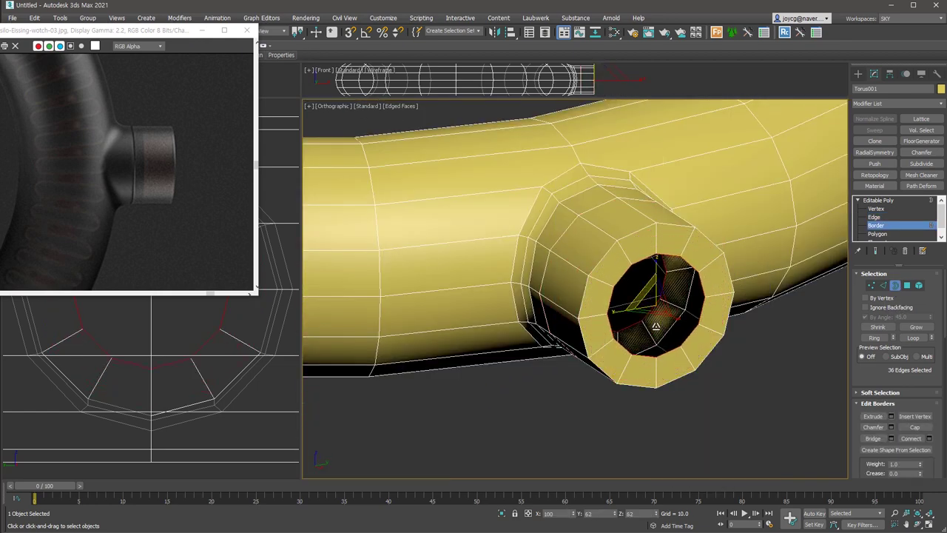
Clear the selection, return to Edge level and enable See-Through display.
left_click(766, 387)
mouse_move(766, 387)
middle_mouse_down("alt")
mouse_move(718, 308)
mouse_move(735, 218)
middle_mouse_up("alt")
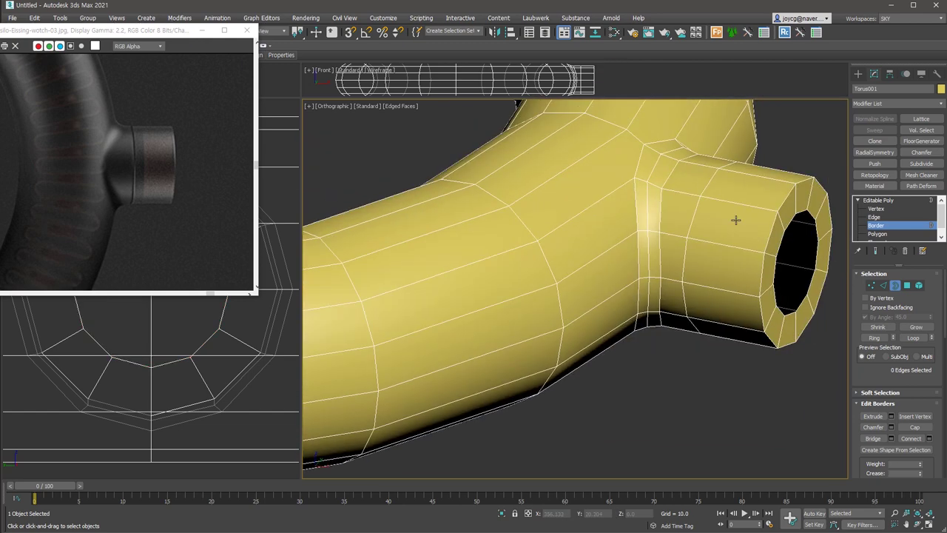
left_click(887, 286)
scroll(656, 222, "up", 3)
key("alt+x")
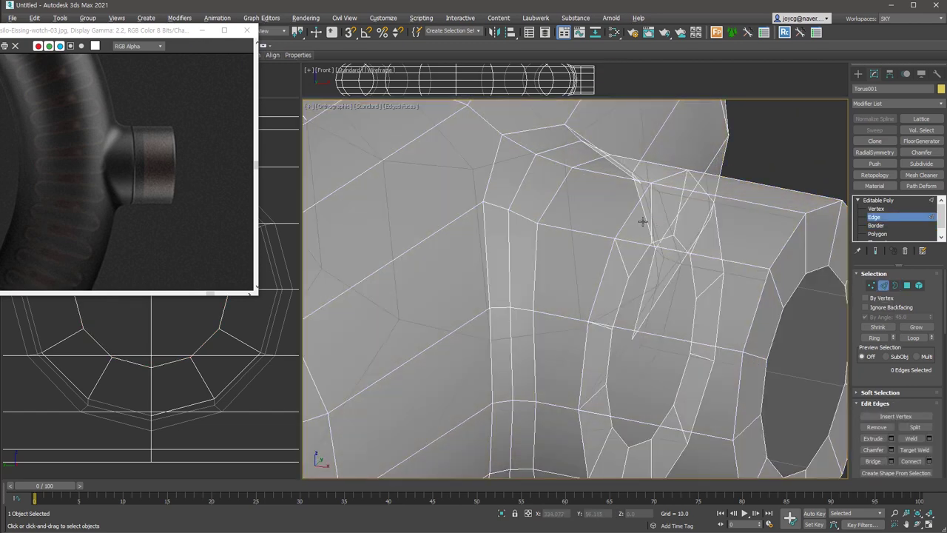
Extrude the tube's inner edge loops with a width of about 4.4.
left_click(622, 220)
mouse_move(621, 219)
middle_mouse_down("alt")
mouse_move(602, 281)
mouse_move(694, 258)
middle_mouse_up("alt")
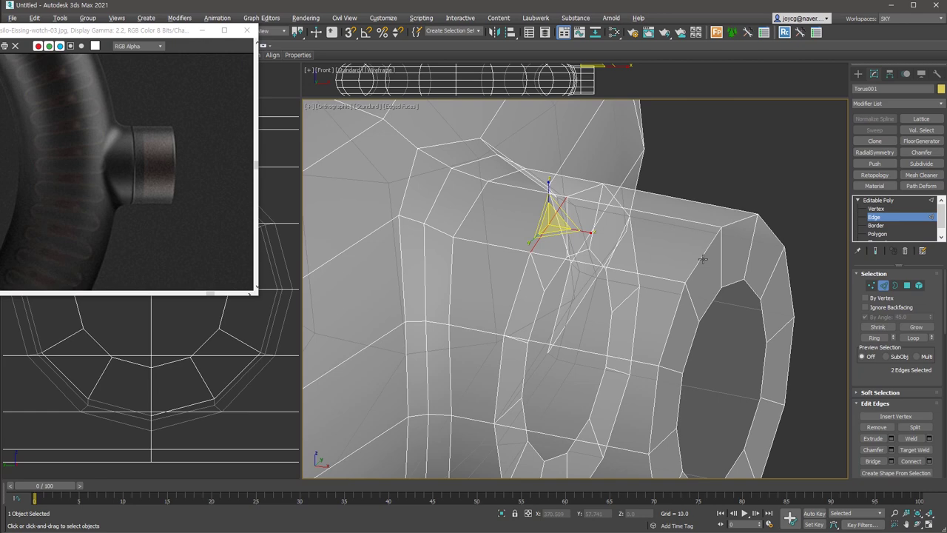
left_click(697, 259)
double_click(699, 259)
right_click(530, 249)
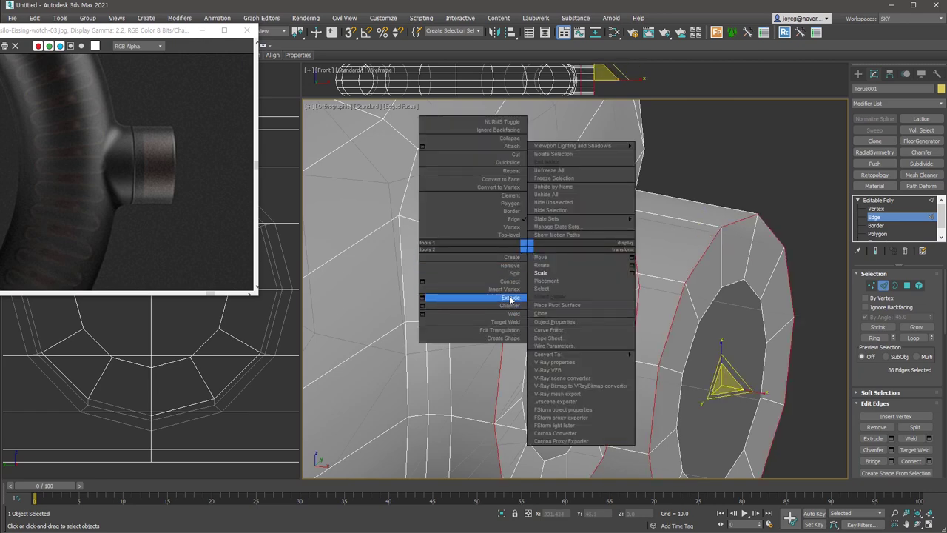
left_click(424, 298)
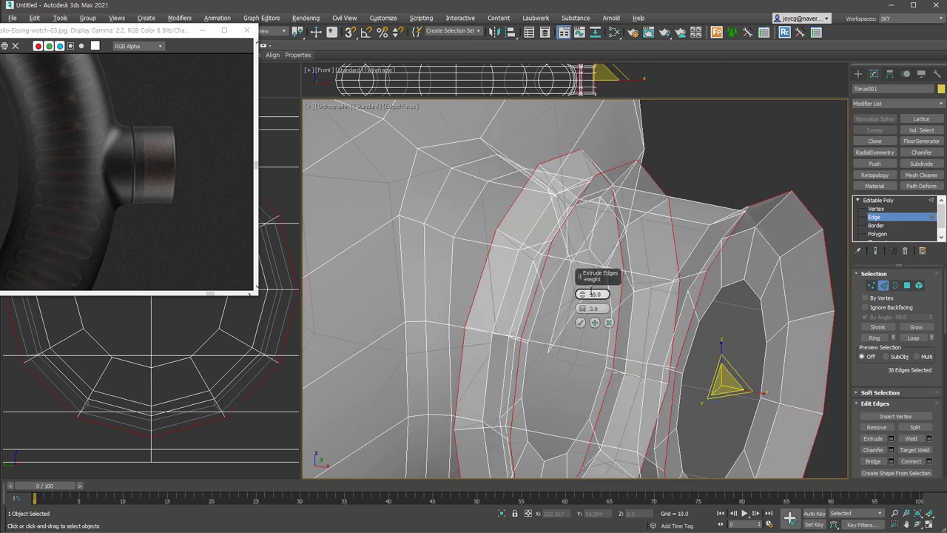
left_click_drag(583, 308, 583, 312)
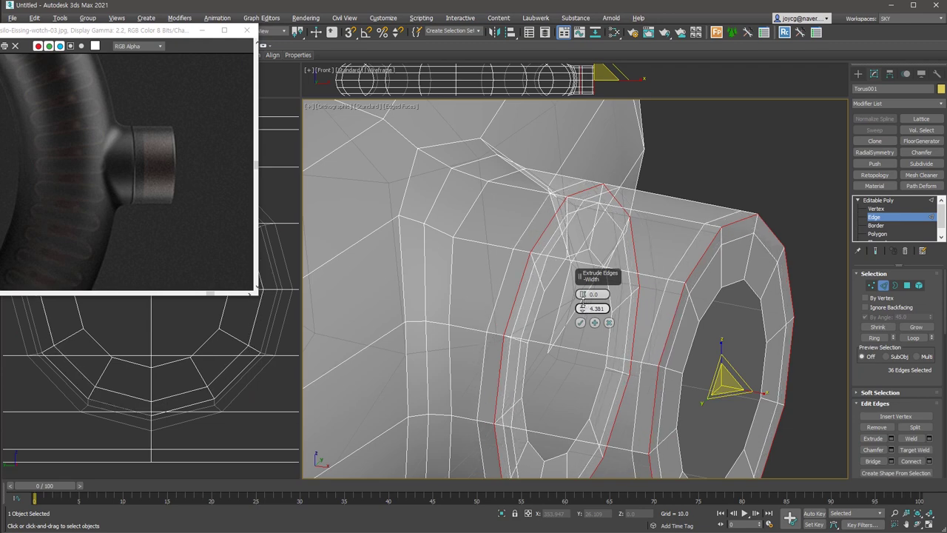
left_click(581, 323)
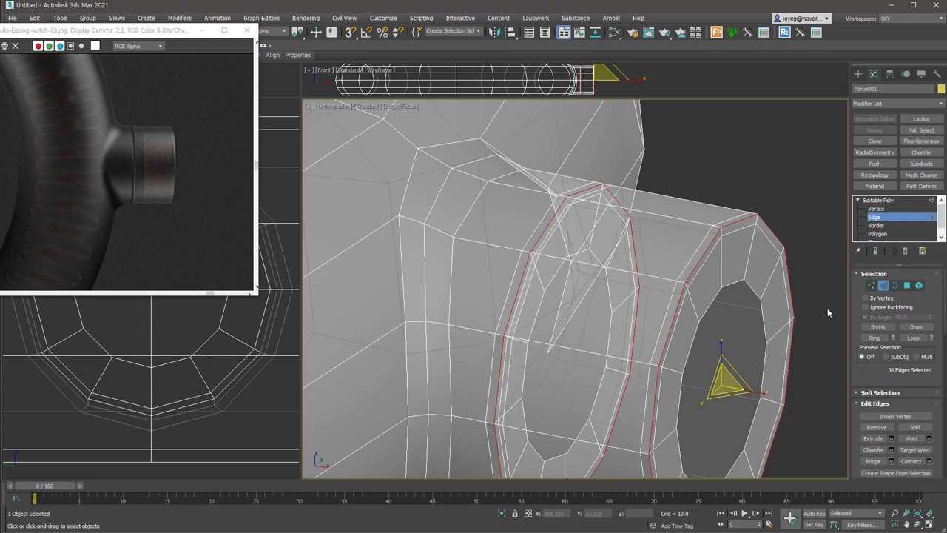
Add TurboSmooth with 2 iterations at object level.
left_click(882, 287)
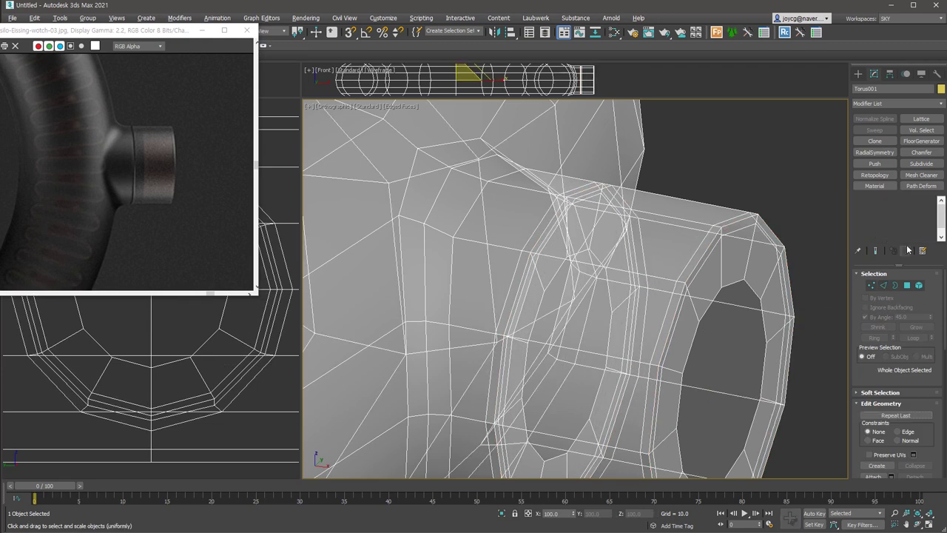
key("ctrl+t")
left_click(930, 290)
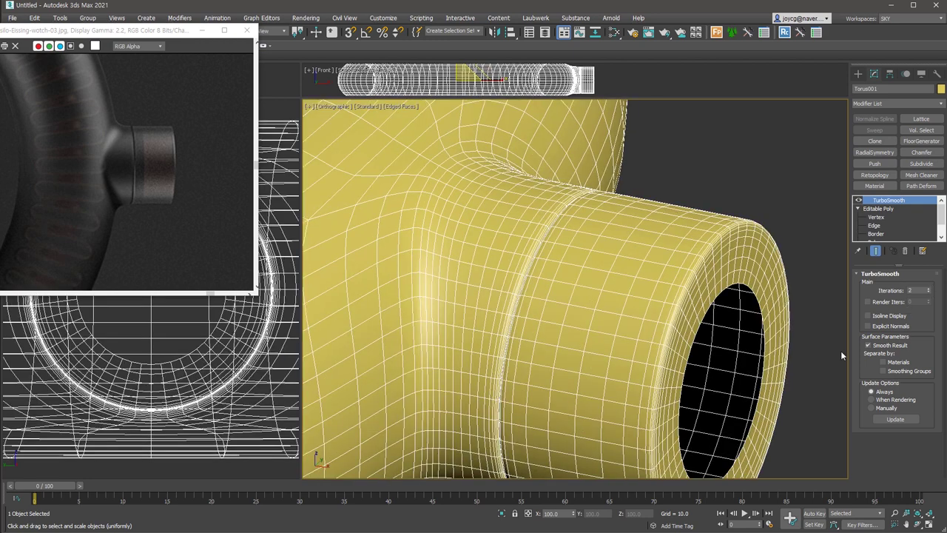
Remove TurboSmooth and collapse the tube's end border to cap it.
key("ctrl+z")
key("3")
left_click(752, 267)
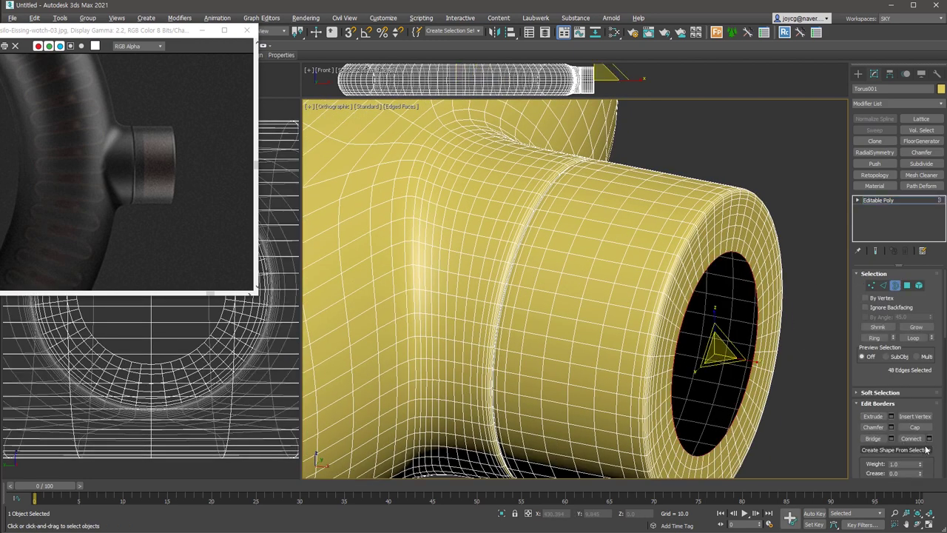
scroll(934, 473, "down", 5)
left_click(915, 399)
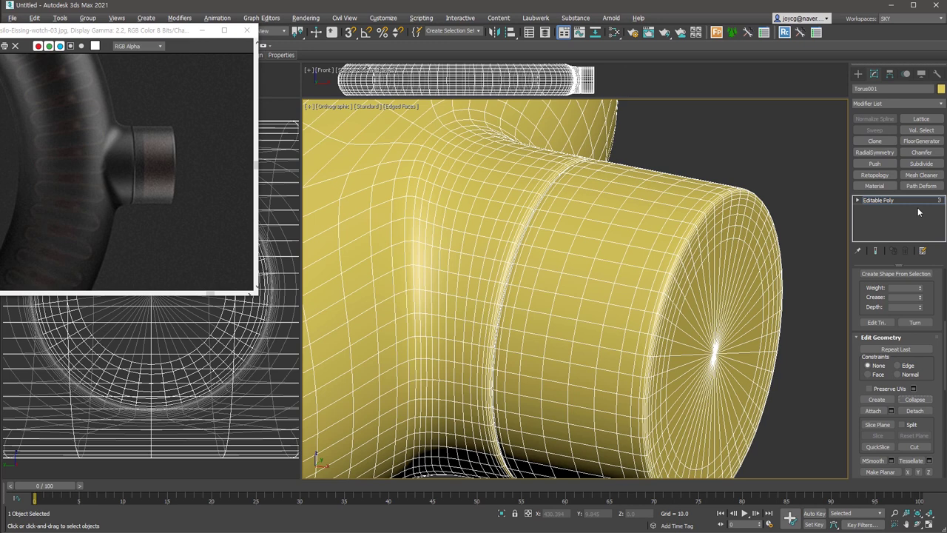
Exit sub-object mode, hide edged faces and pan to frame the torus.
key("3")
scroll(663, 349, "down", 5)
scroll(663, 349, "down", 3)
key("F4")
middle_click_drag(664, 348, 675, 377)
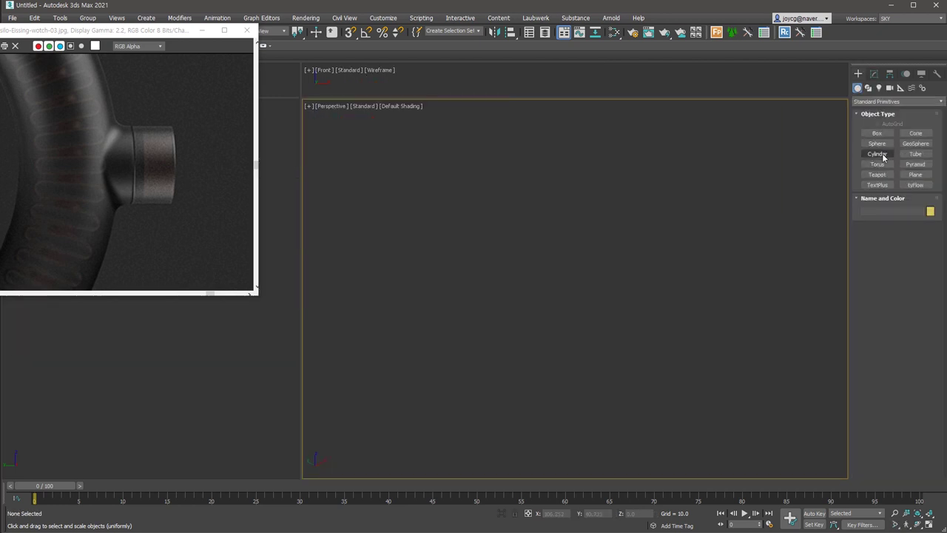
Draw a new cylinder in the Left view and orbit to see it solid.
left_click(878, 153)
key("l")
left_click_drag(585, 304, 632, 222)
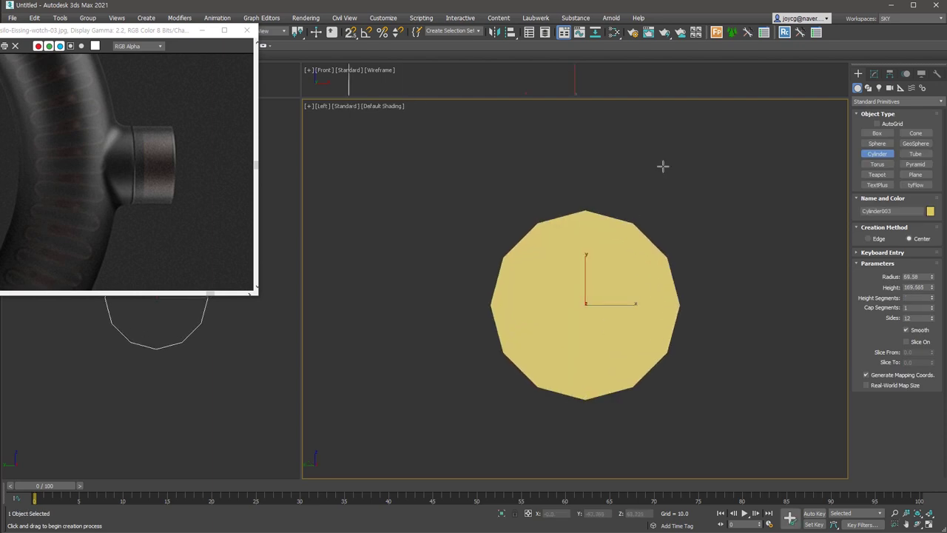
middle_click_drag(663, 166, 678, 318, "alt")
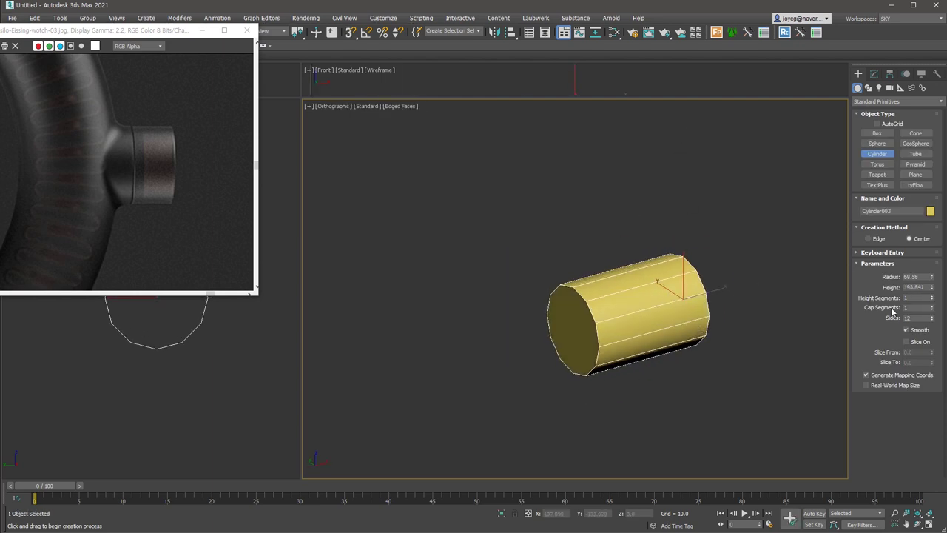
middle_click_drag(603, 259, 592, 377, "alt")
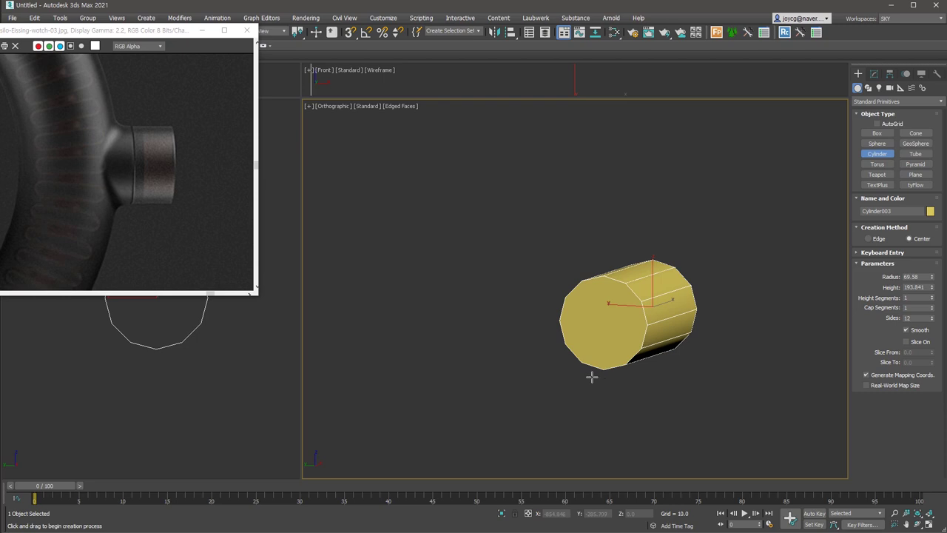
Raise the cylinder's Sides to 60, then to 70.
double_click(916, 317)
type("60")
key("Return")
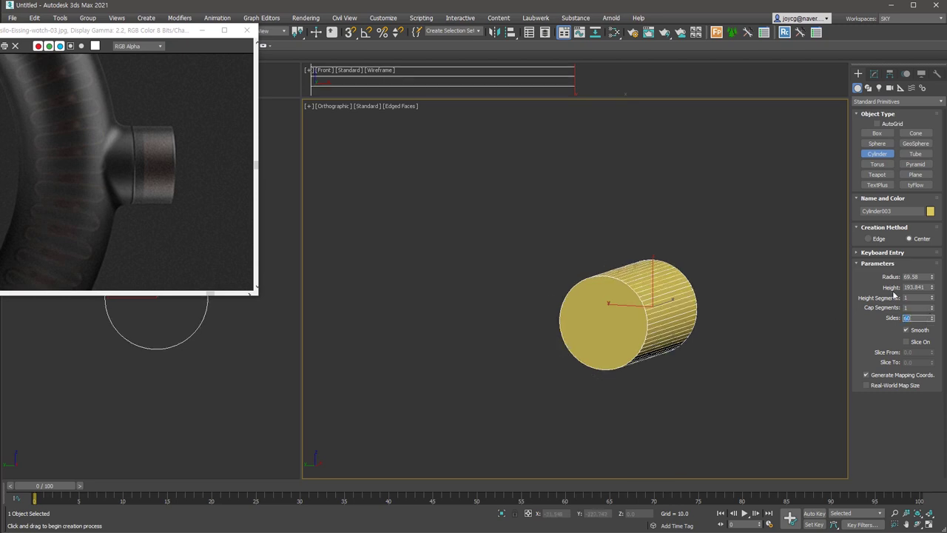
scroll(676, 301, "up", 3)
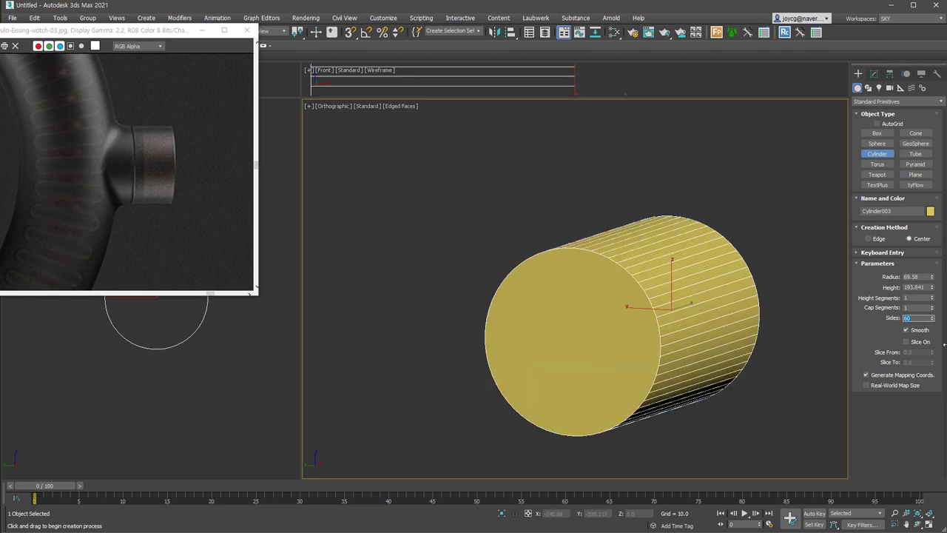
type("70")
key("Return")
In Front view, draw a small cylinder over the big one's side and align it to the big cylinder.
key("l")
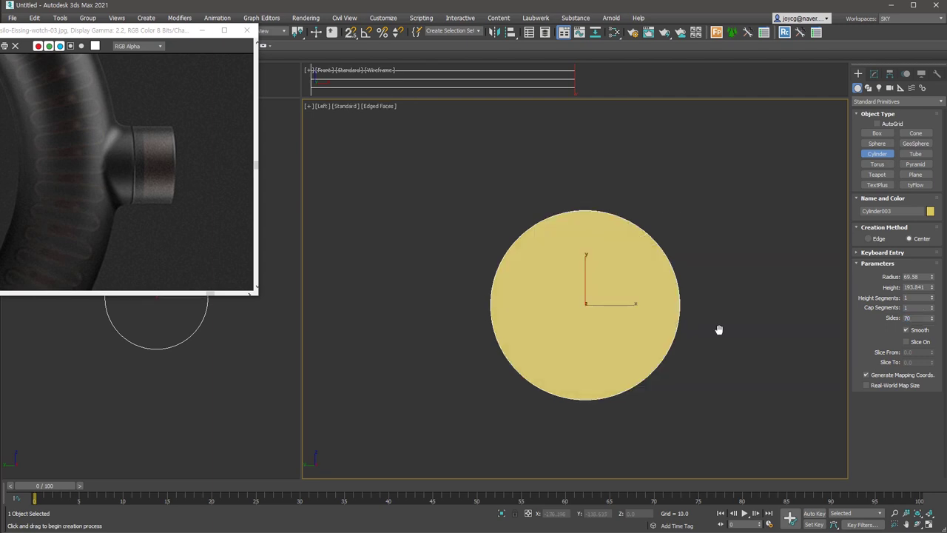
key("f")
key("z")
mouse_move(591, 296)
left_mouse_down()
mouse_move(591, 323)
mouse_move(648, 309)
left_mouse_up()
left_click(648, 309)
key("alt+a")
left_click(668, 264)
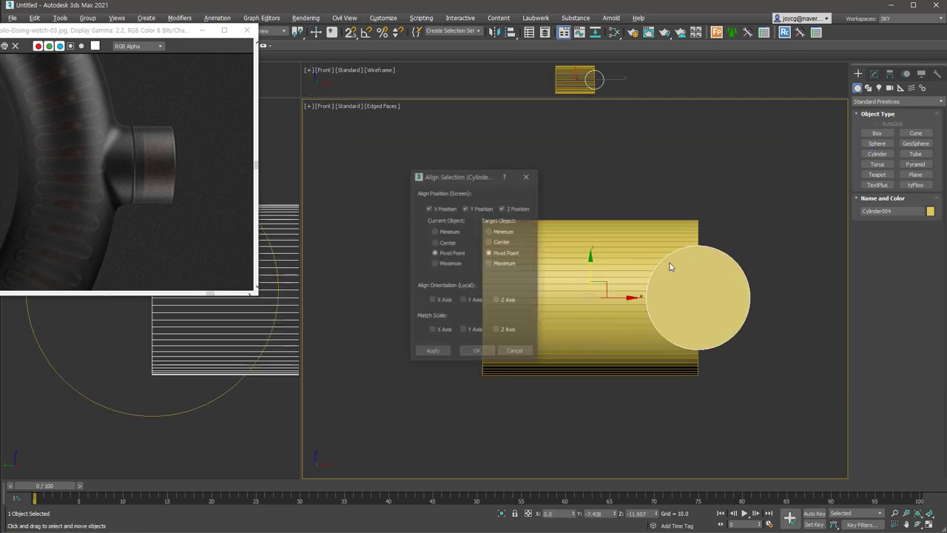
Align the small cylinder's center to the big cylinder's center.
left_click(435, 242)
left_click(490, 241)
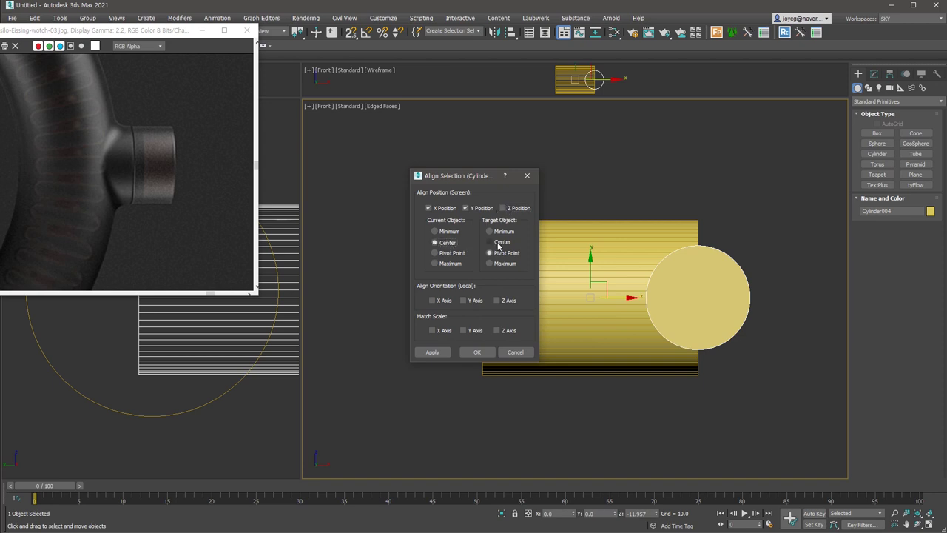
left_click(476, 352)
middle_click_drag(481, 355, 677, 374, "alt")
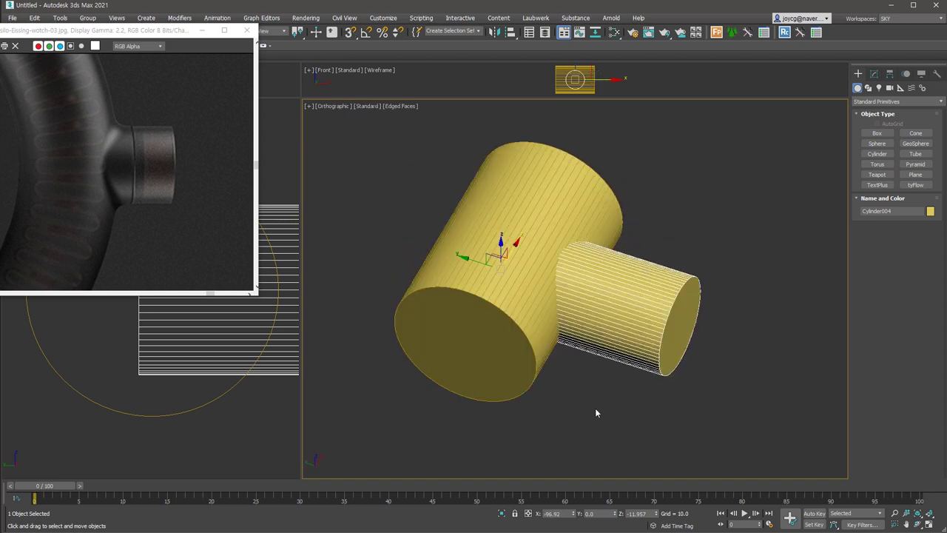
Boolean the small cylinder into the big one as a Compound Object.
left_click(523, 291)
middle_click_drag(523, 291, 486, 271, "alt")
left_click(876, 101)
left_click(877, 128)
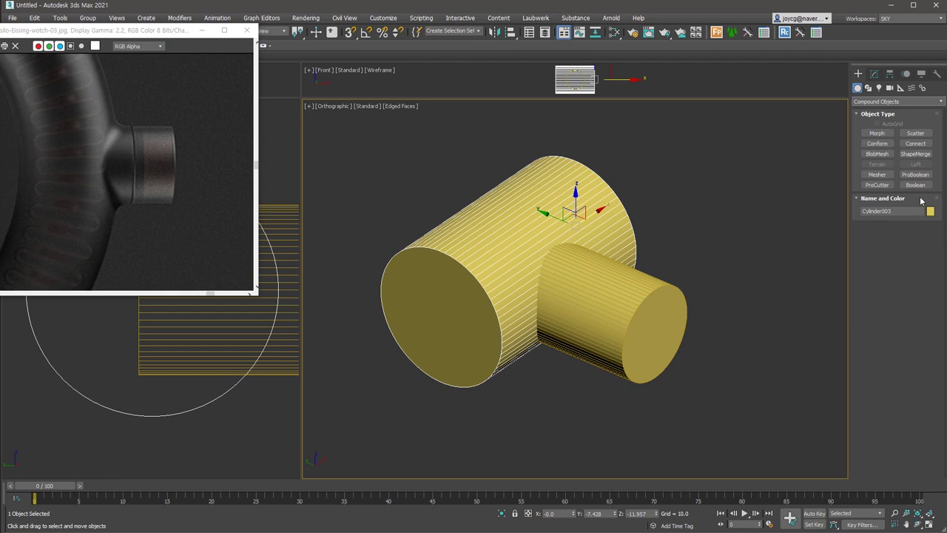
left_click(915, 184)
left_click(896, 238)
left_click(652, 339)
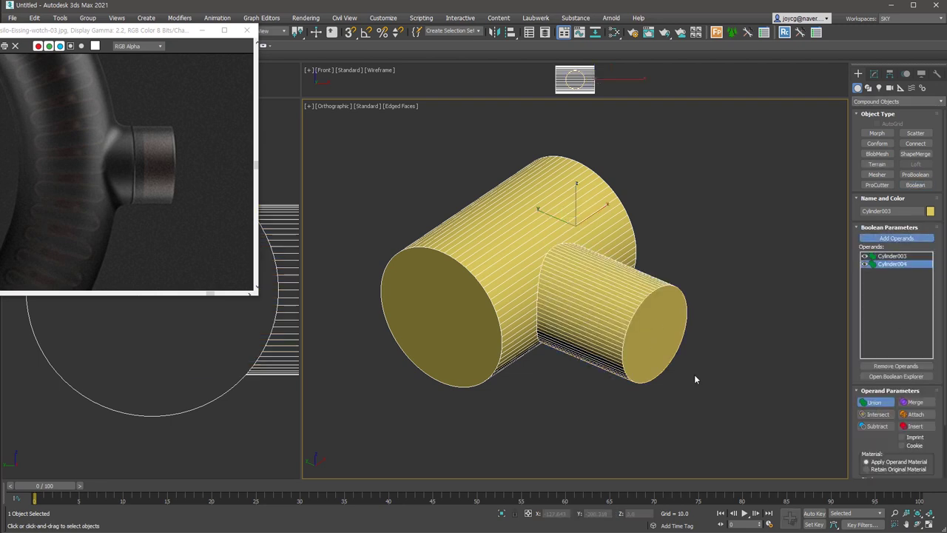
right_click(652, 339)
left_click(809, 327)
Delete the end-cap polygons of both cylinders and add a Subdivide modifier.
left_click(877, 233)
left_click(655, 332)
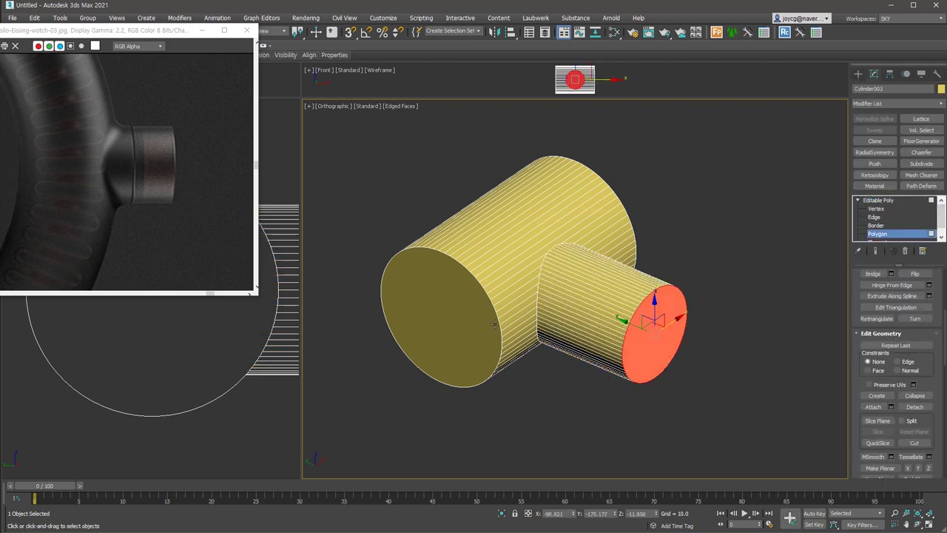
left_click(461, 323, "ctrl")
mouse_move(461, 323)
middle_mouse_down("alt")
mouse_move(707, 325)
mouse_move(703, 349)
mouse_move(636, 311)
middle_mouse_up("alt")
key("Delete")
left_click(879, 200)
left_click(921, 163)
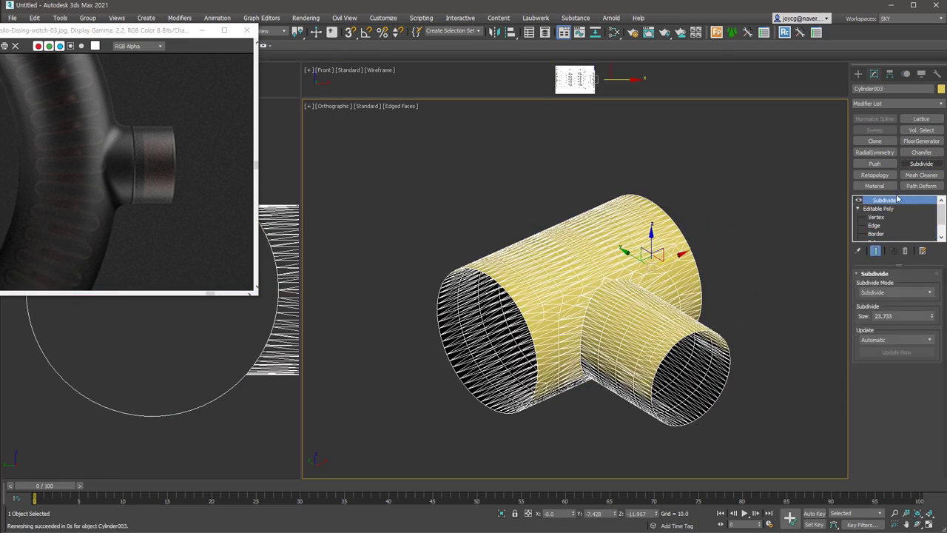
Switch Subdivide to Adaptive mode with edge length 5.0.
left_click(910, 292)
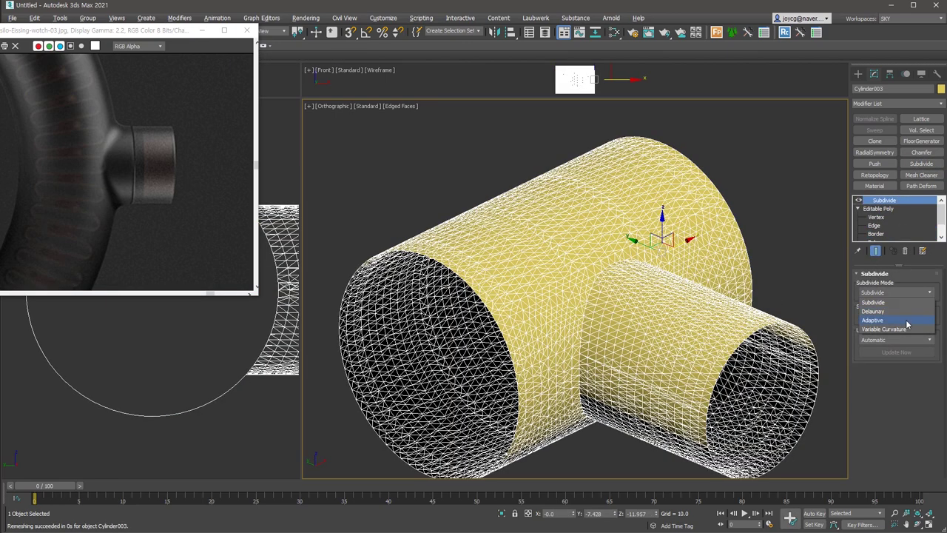
left_click(907, 322)
double_click(904, 317)
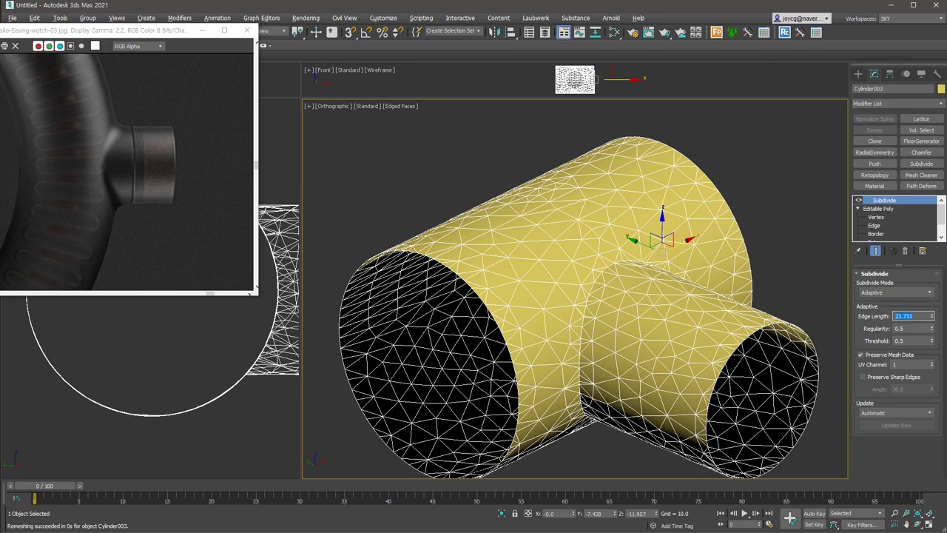
type("5")
key("Return")
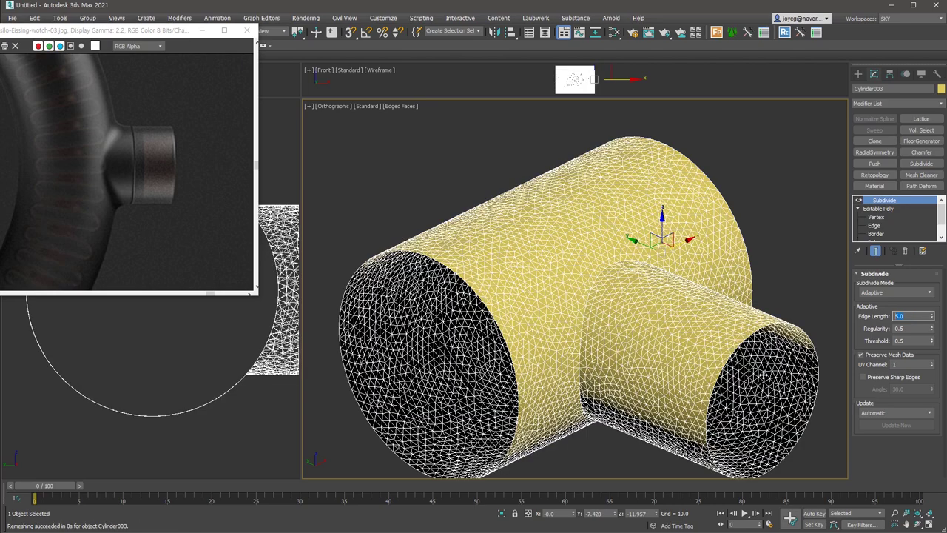
mouse_move(760, 361)
middle_mouse_down("alt")
mouse_move(730, 267)
mouse_move(761, 361)
middle_mouse_up("alt")
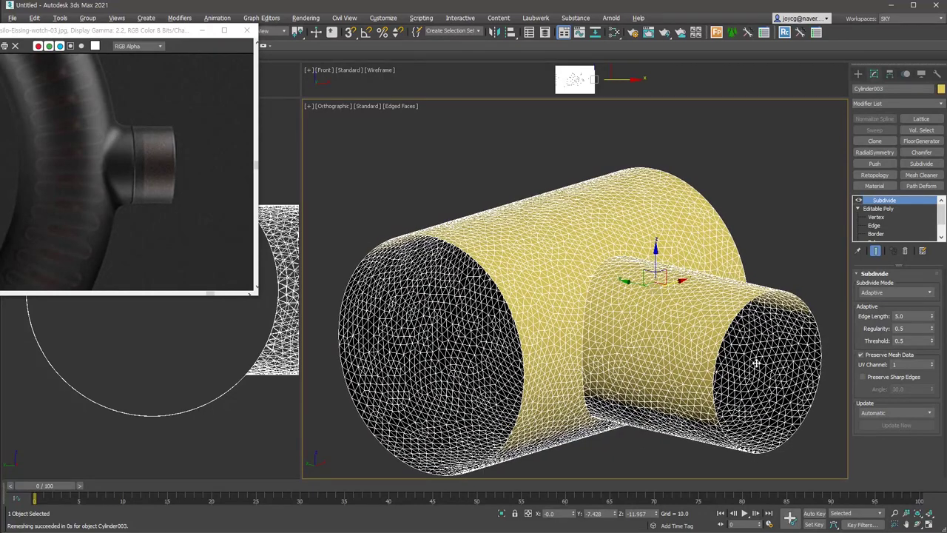
Add a Retopology modifier targeting 5000 faces and show polygon statistics.
left_click(875, 175)
middle_click_drag(770, 355, 714, 358, "alt")
key("7")
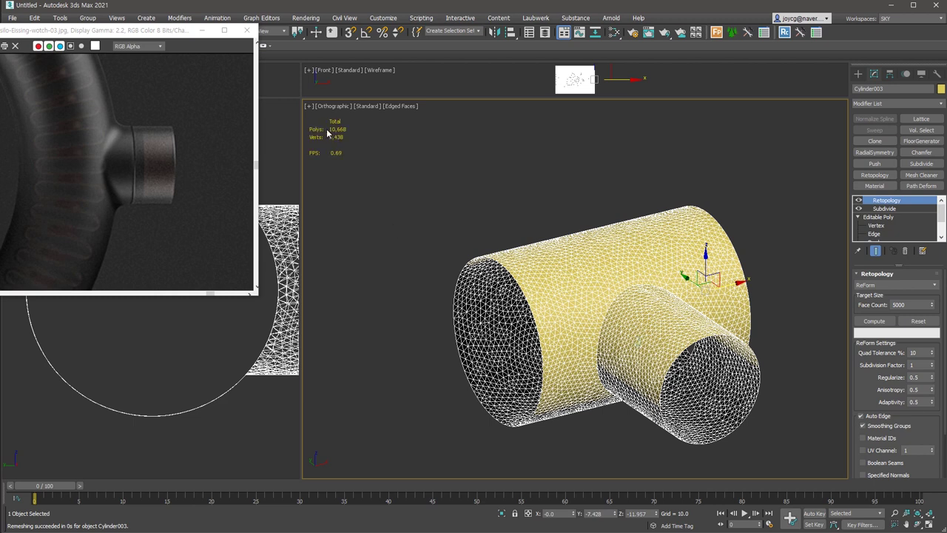
Compute the Retopology of the T mesh with a 10000-face target.
double_click(909, 305)
type("1")
left_click(873, 321)
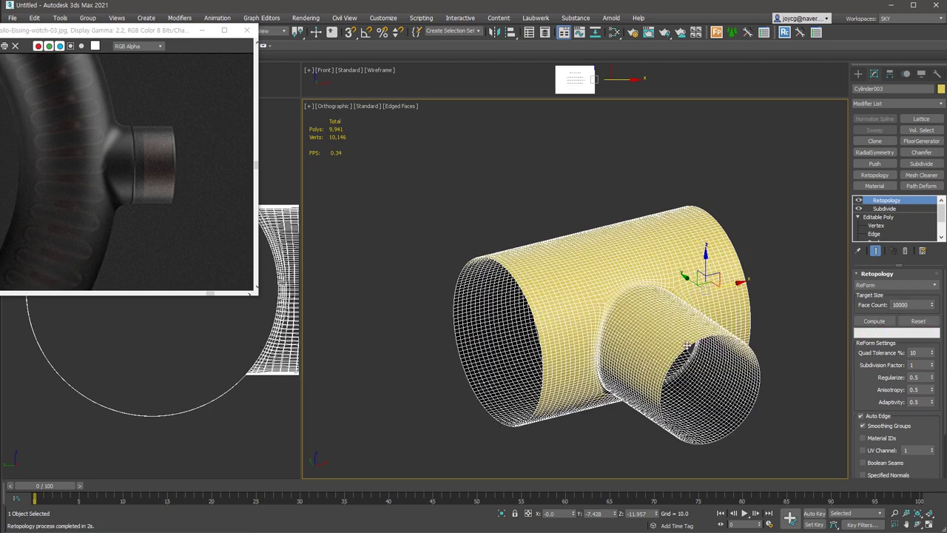
Shade the retopologized T smoothly and add a TurboSmooth modifier on top.
key("F4")
mouse_move(692, 355)
middle_mouse_down("alt")
mouse_move(670, 404)
mouse_move(714, 408)
mouse_move(664, 404)
mouse_move(731, 407)
mouse_move(666, 399)
mouse_move(674, 381)
mouse_move(700, 387)
mouse_move(713, 412)
mouse_move(694, 438)
middle_mouse_up("alt")
key("ctrl+t")
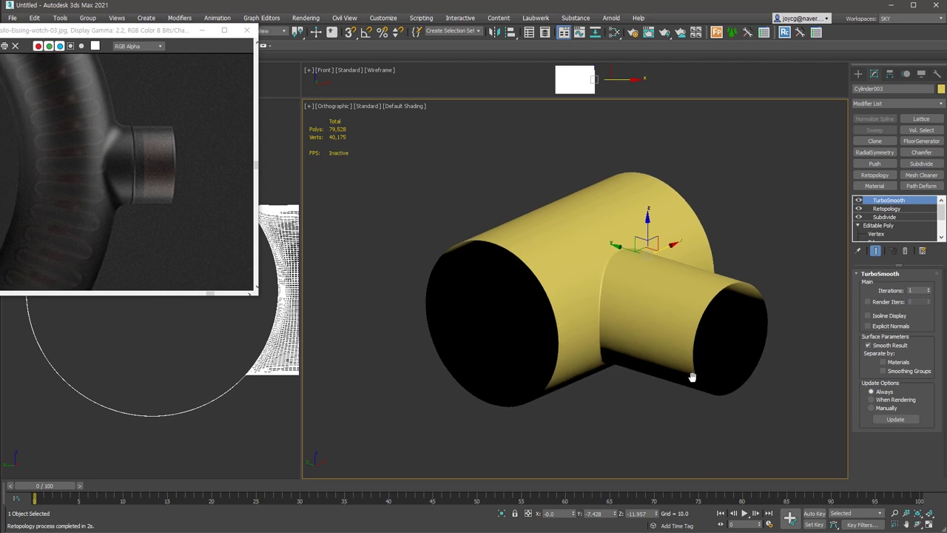
Recompute the Retopology with the face count lowered to 5000.
left_click(887, 208)
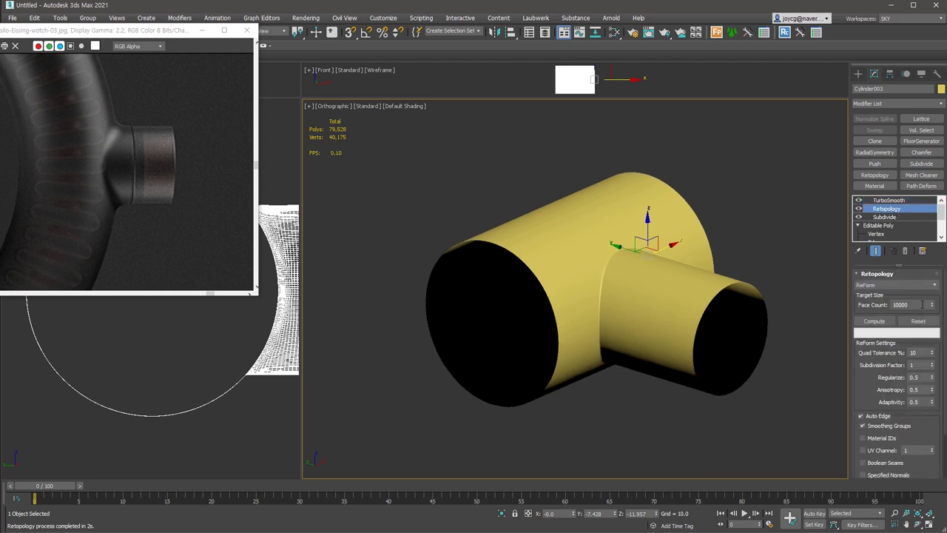
type("000")
left_click(873, 320)
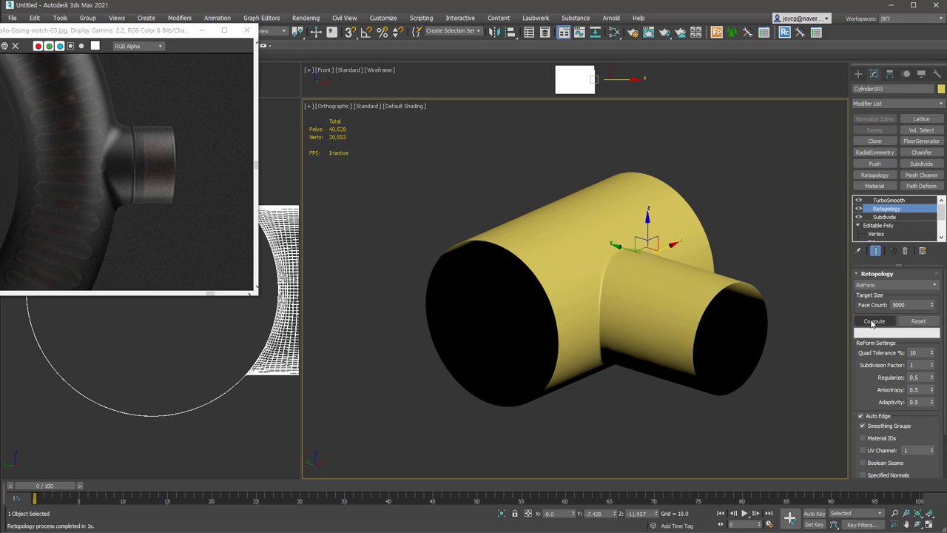
Delete TurboSmooth from the stack and check the 6,034-polygon mesh in wireframe.
left_click(888, 200)
left_click(904, 250)
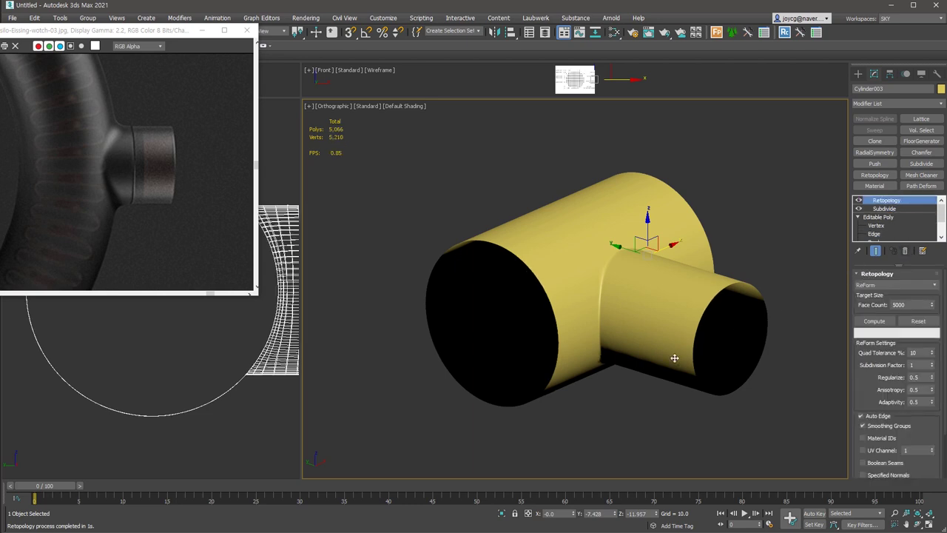
key("F3")
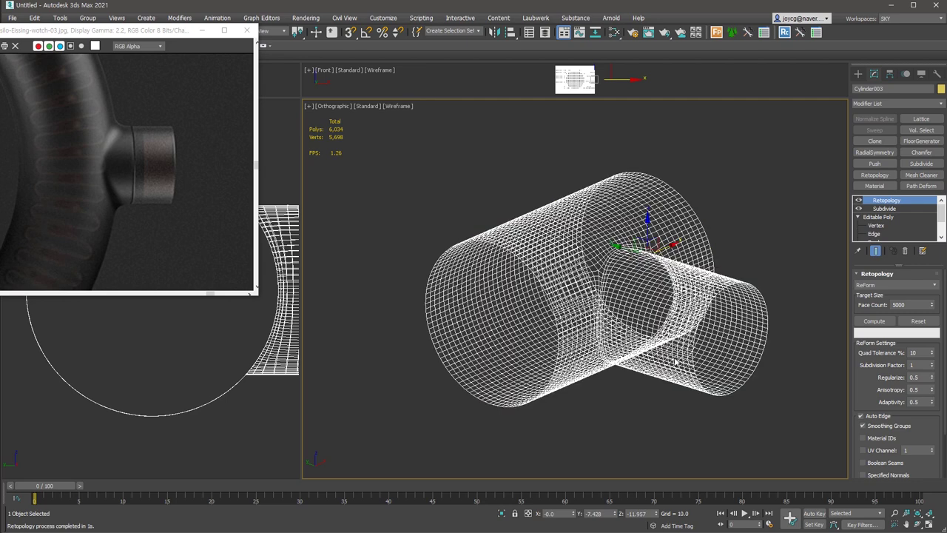
key("F3")
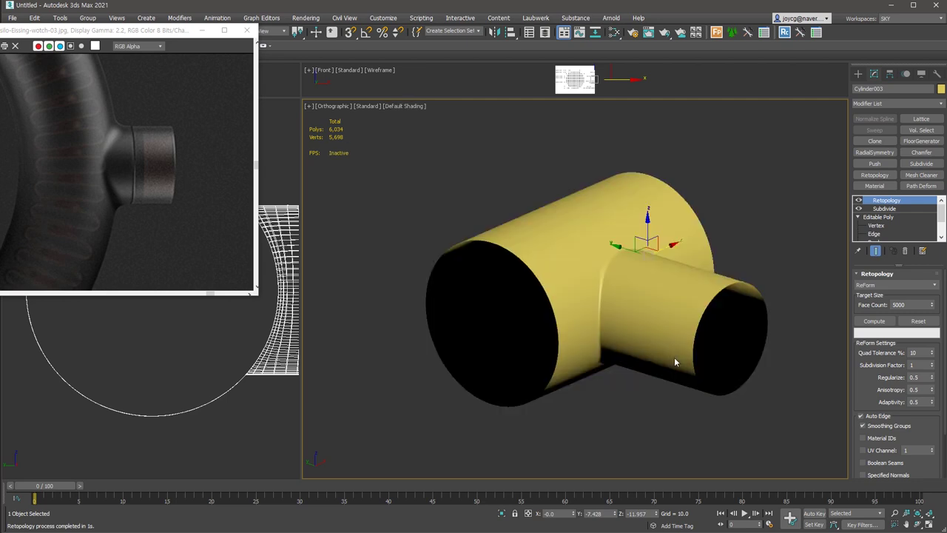